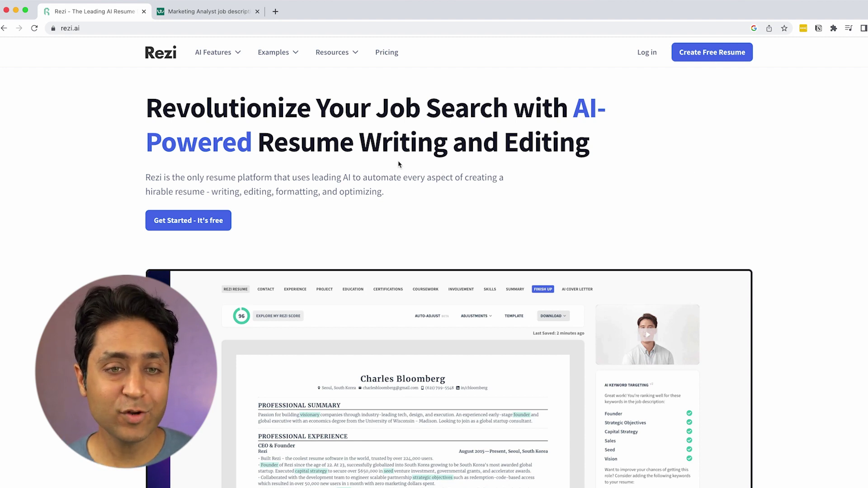
Step: Start a free resume from the Rezi homepage and sign up with a Google account
scroll(687, 169, down, 1)
scroll(687, 168, up, 1)
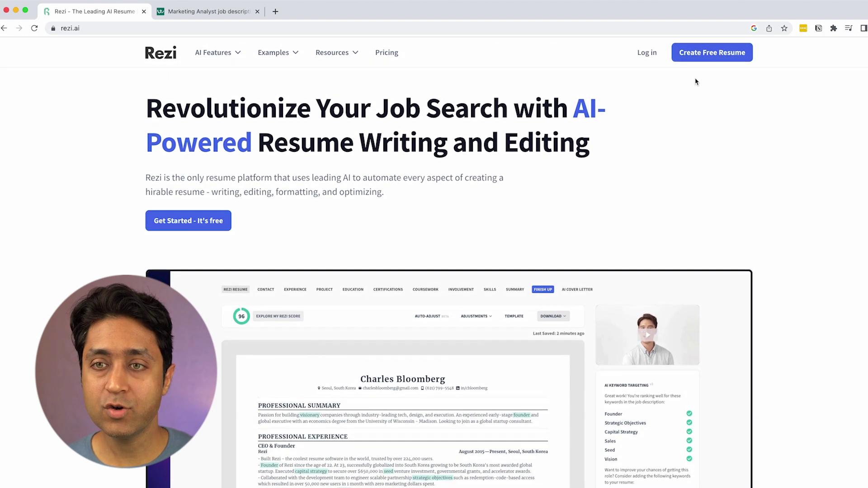
click(699, 54)
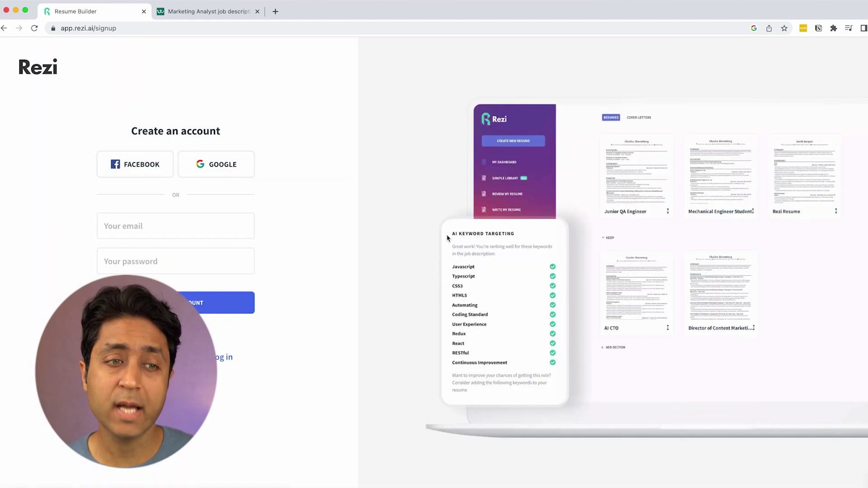
click(207, 173)
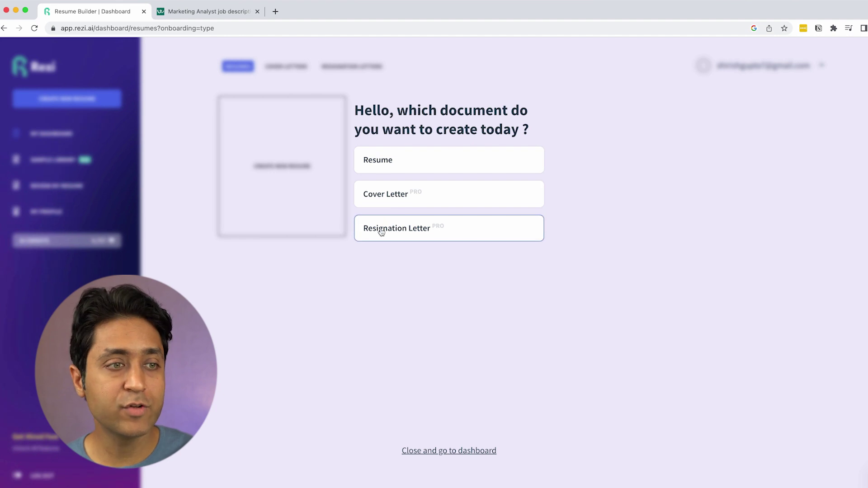
Step: Pick Resume, From Scratch, then Job-Tailored Resume as the document to create
click(384, 162)
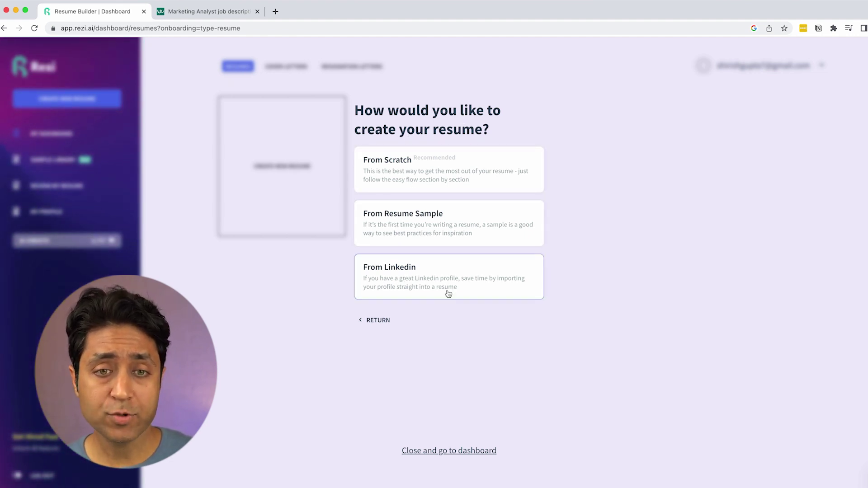
click(401, 182)
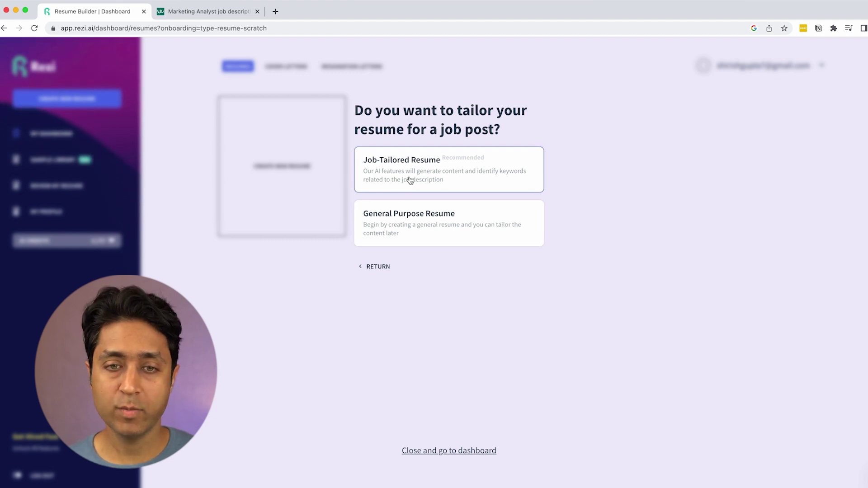
click(437, 178)
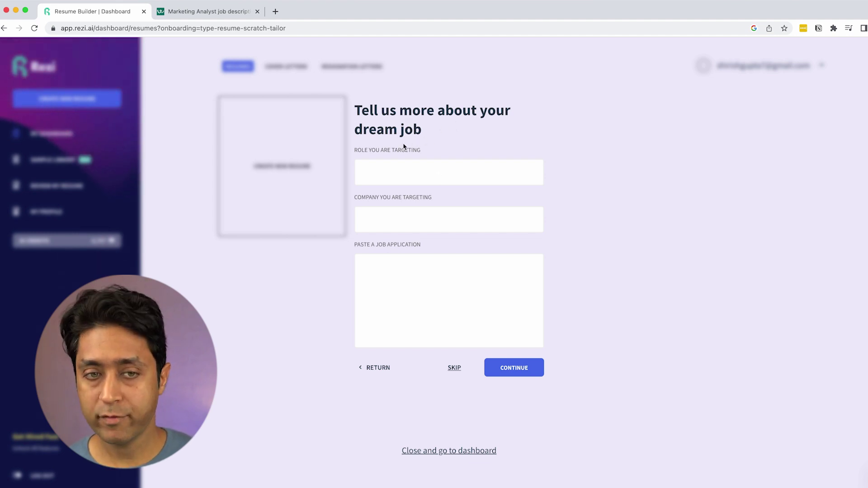
Step: Select the words 'Marketing Analyst' in the Workable job description heading
click(207, 14)
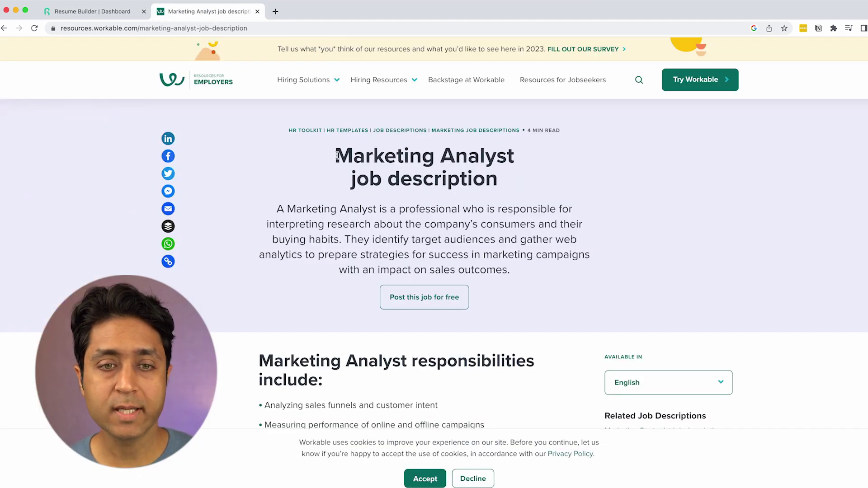
drag(337, 156, 493, 174)
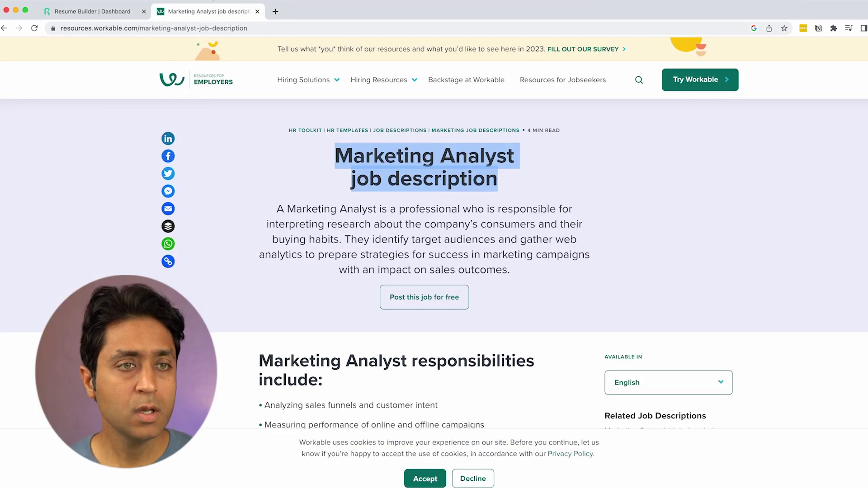
click(118, 12)
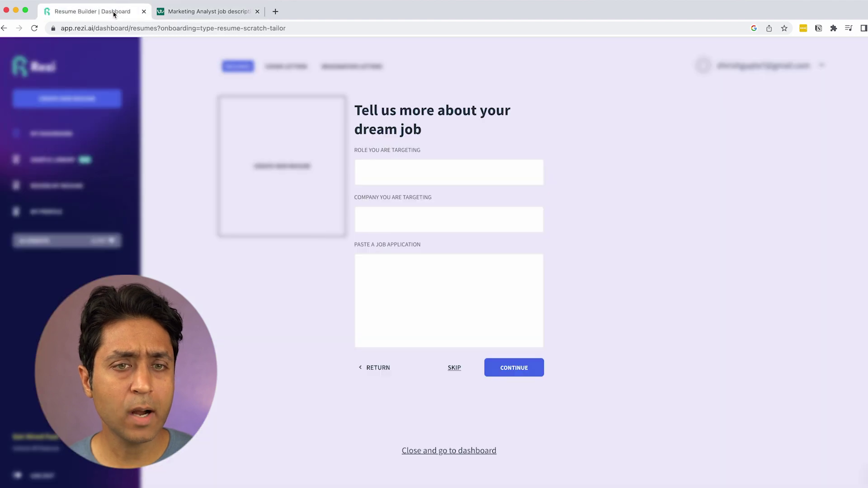
click(201, 16)
click(341, 152)
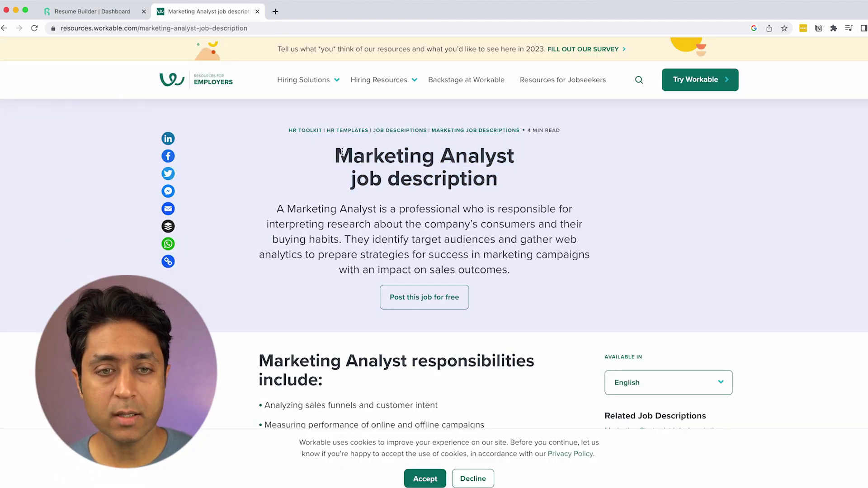
drag(338, 152, 518, 157)
key(super+c)
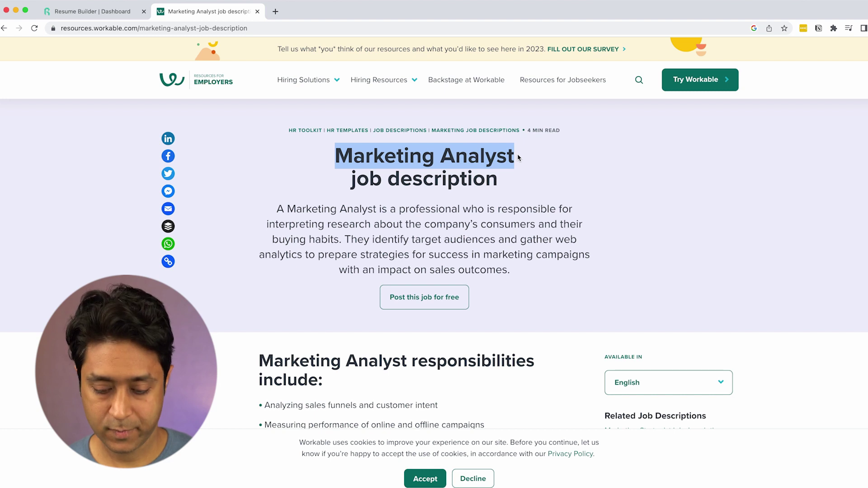
click(119, 14)
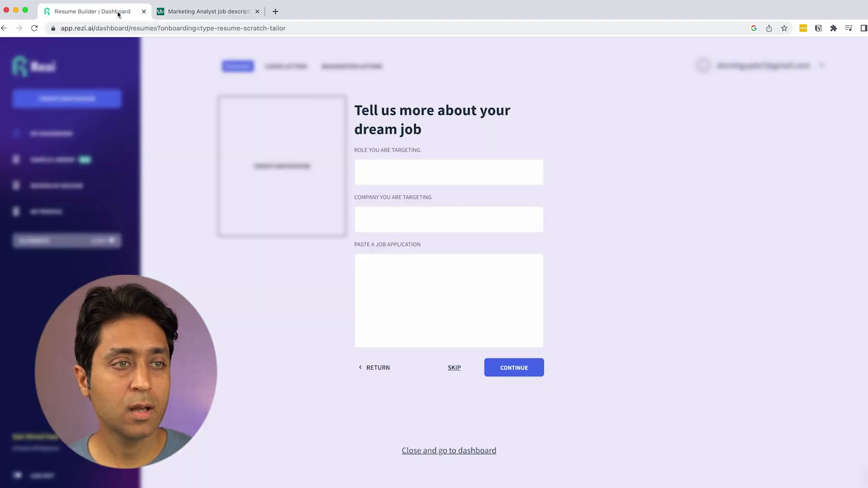
Step: Enter Marketing Analyst as the targeted role and ABC Company as the target company
click(431, 173)
key(super+v)
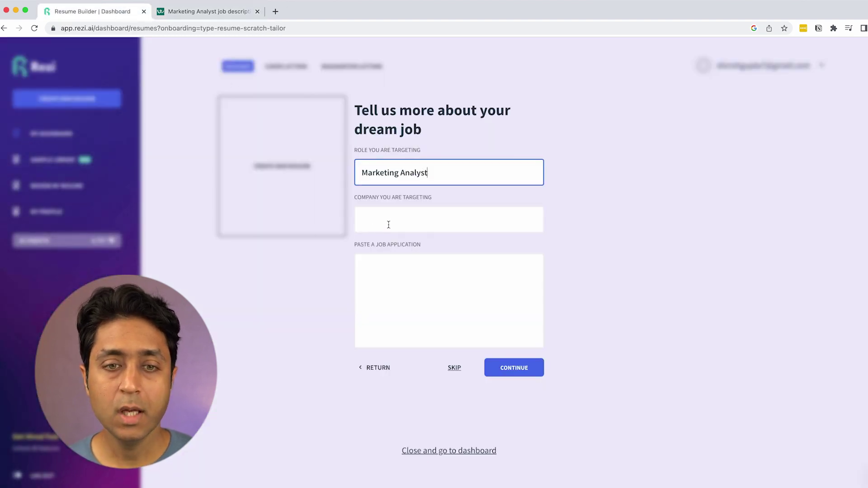
click(389, 225)
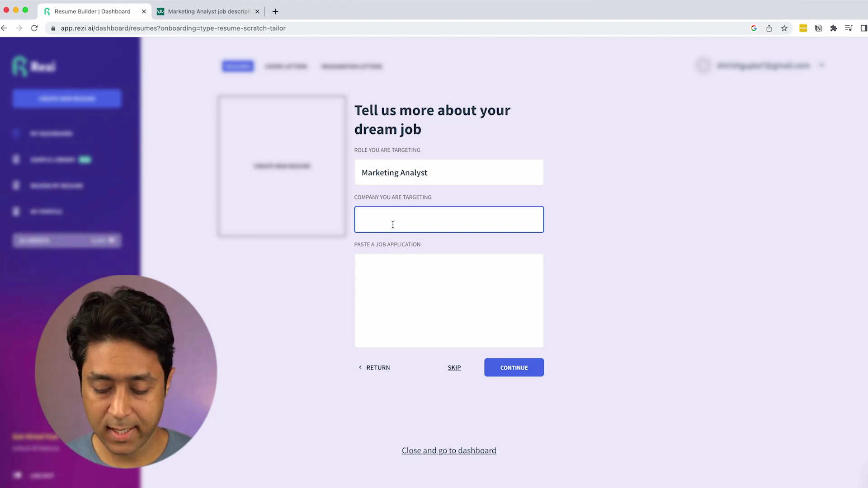
text(ABC Company)
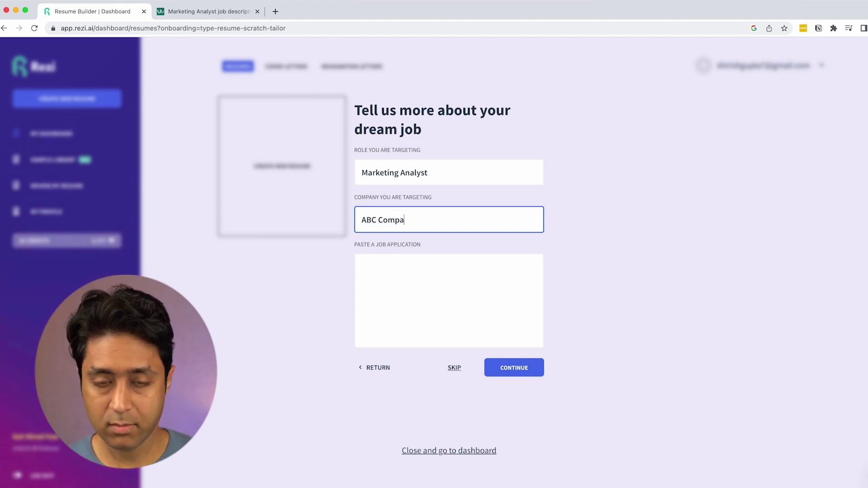
click(421, 298)
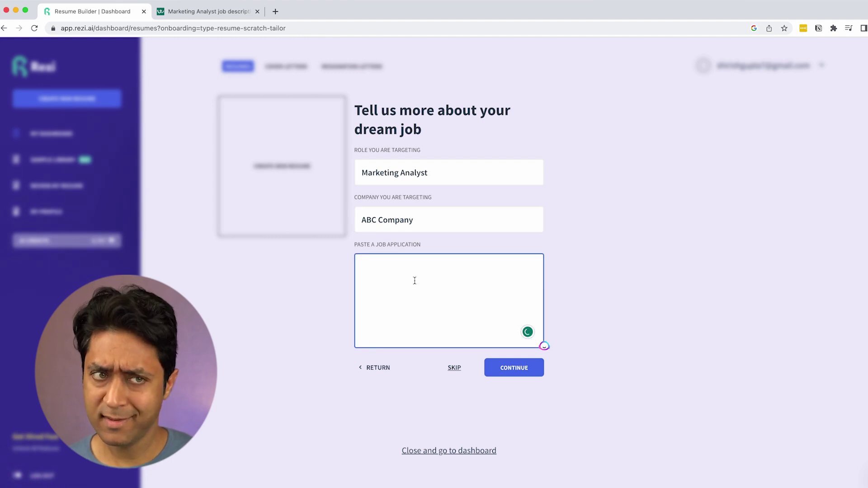
Step: Copy the Workable job text from 'Marketing Analyst responsibilities include' through 'BSc in Marketing or relevant field'
click(200, 13)
scroll(428, 240, down, 6)
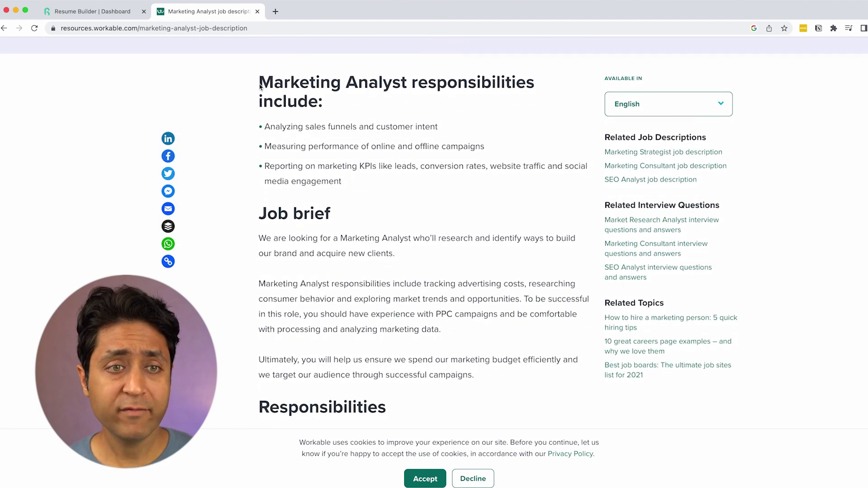
drag(259, 86, 333, 147)
click(423, 91)
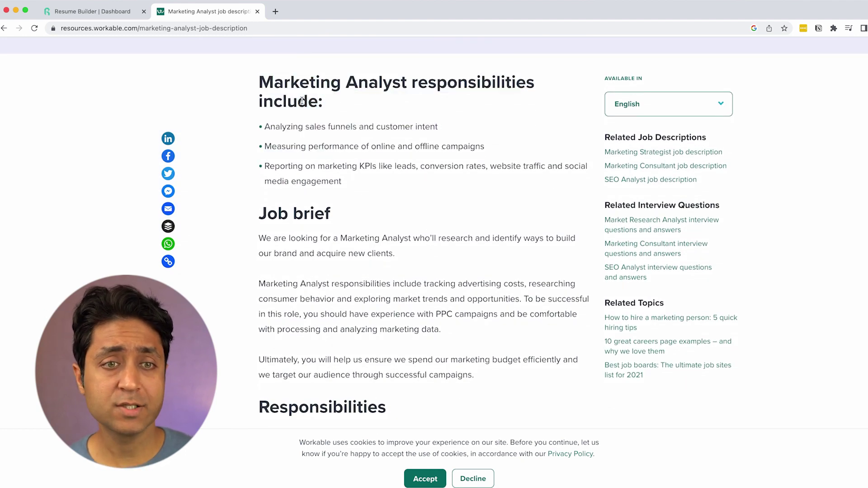
scroll(319, 135, down, 12)
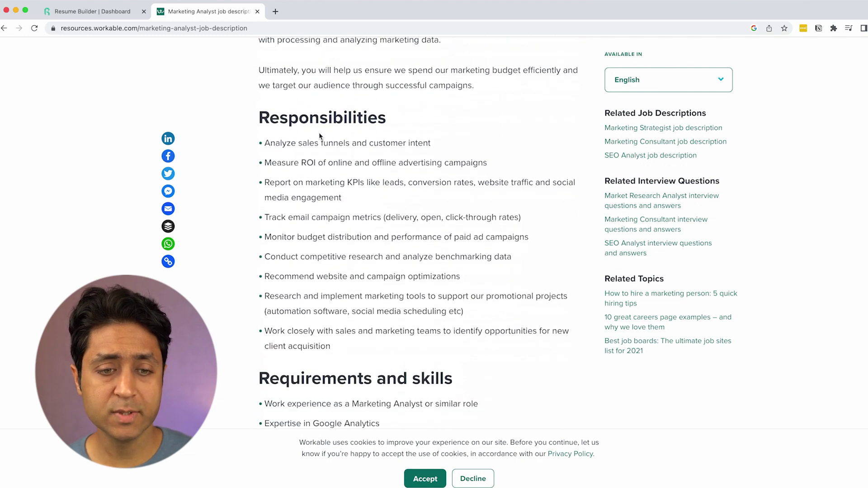
scroll(319, 132, down, 6)
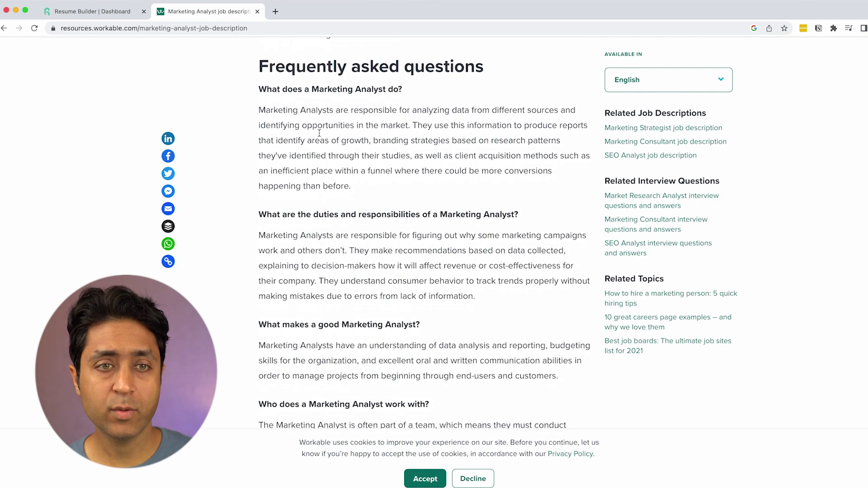
scroll(319, 134, up, 7)
scroll(319, 133, up, 12)
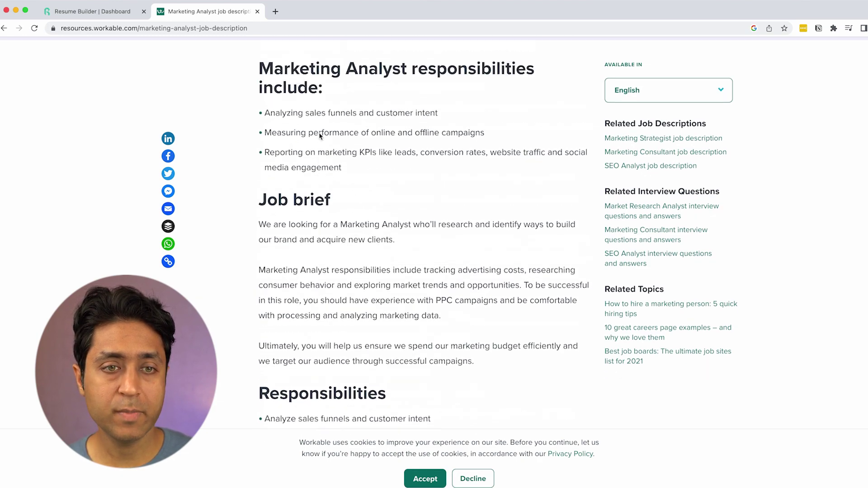
drag(271, 113, 449, 273)
scroll(403, 240, down, 6)
scroll(350, 235, down, 7)
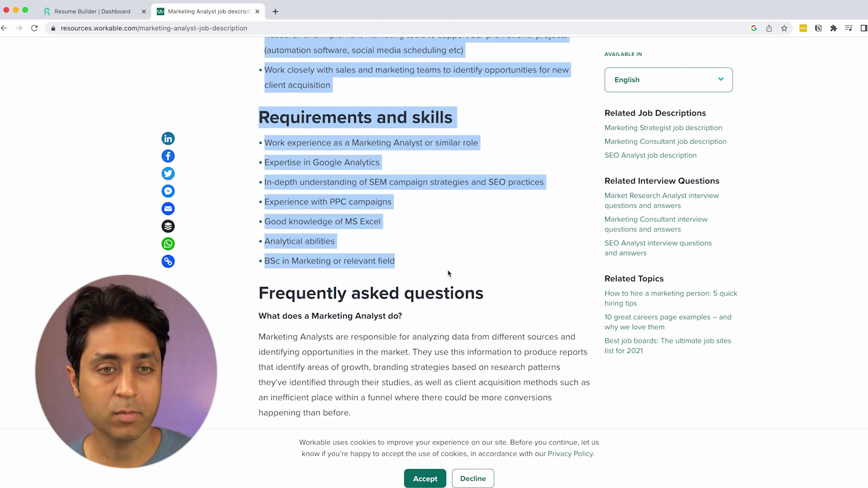
key(super+c)
Step: Paste the copied job description into Paste a Job Application and continue
click(100, 19)
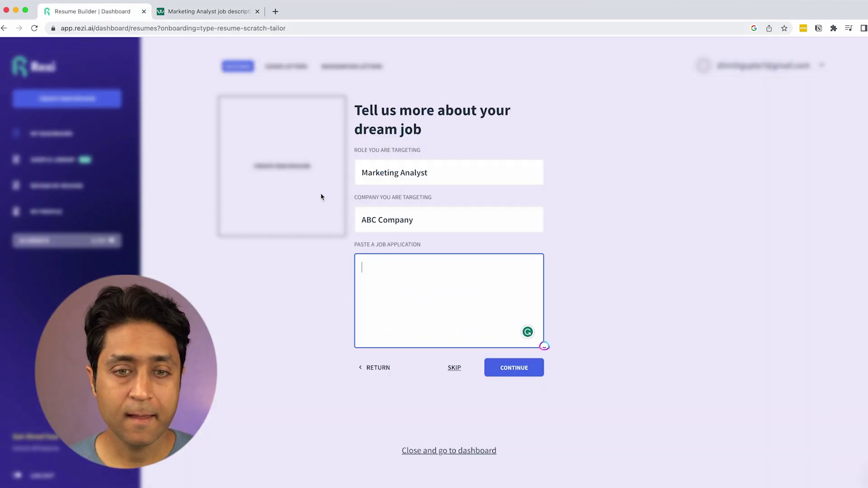
key(super+v)
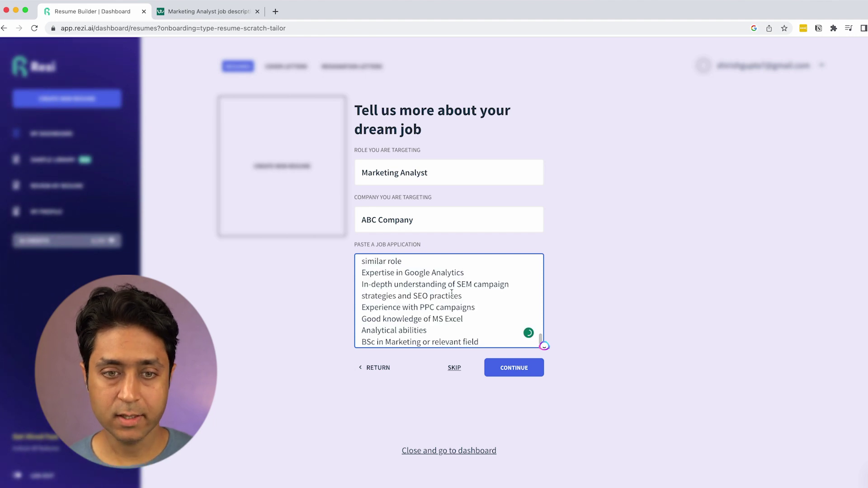
scroll(454, 293, up, 10)
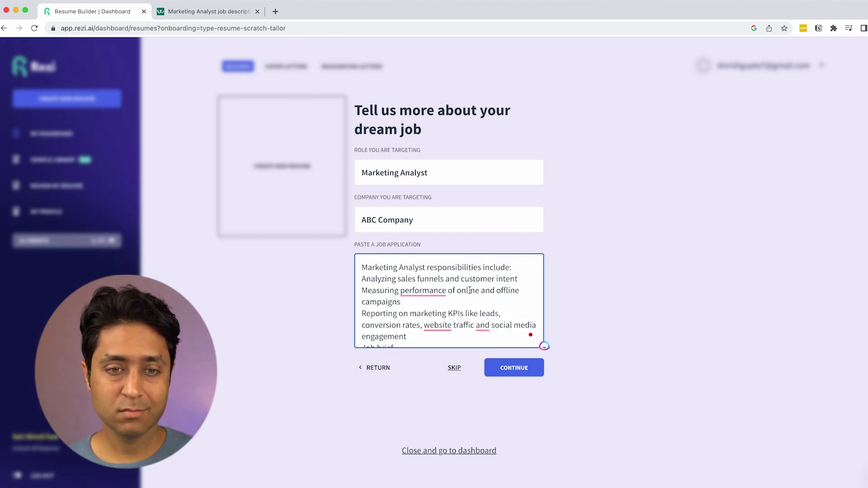
scroll(469, 290, down, 10)
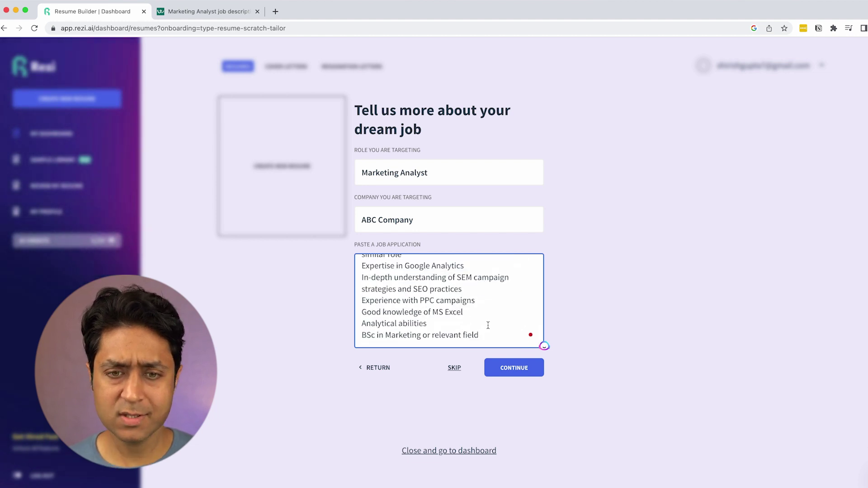
click(510, 372)
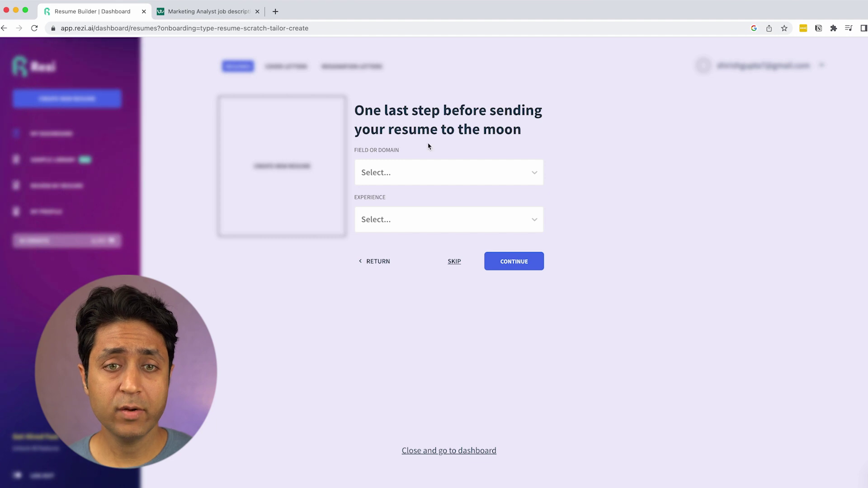
Step: Choose Market Research as the field and Entry level experience, then open the new resume's Contact form
click(412, 179)
text(mark)
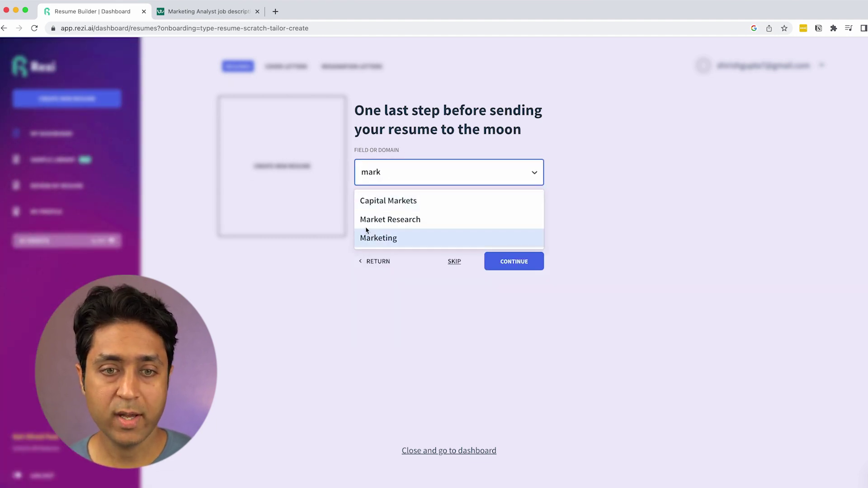
click(394, 225)
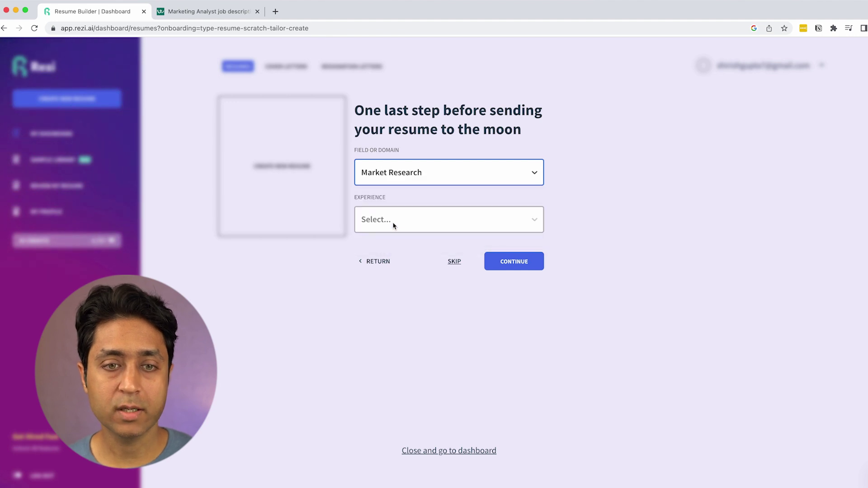
click(400, 225)
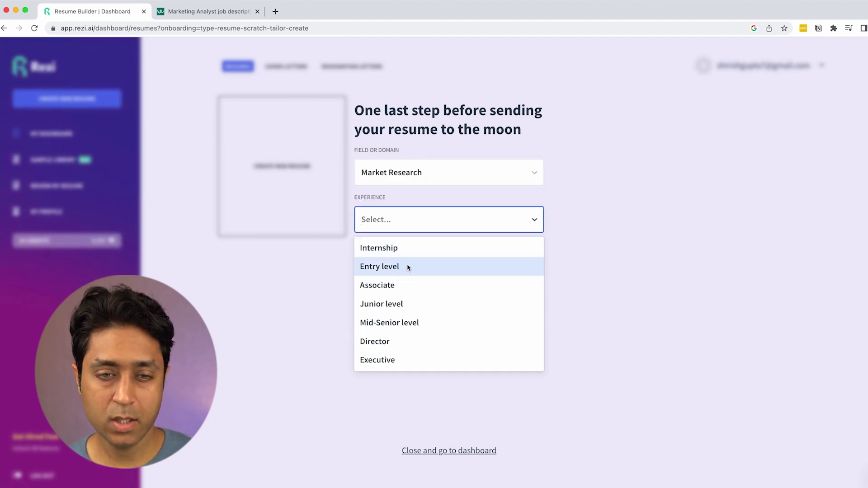
click(395, 267)
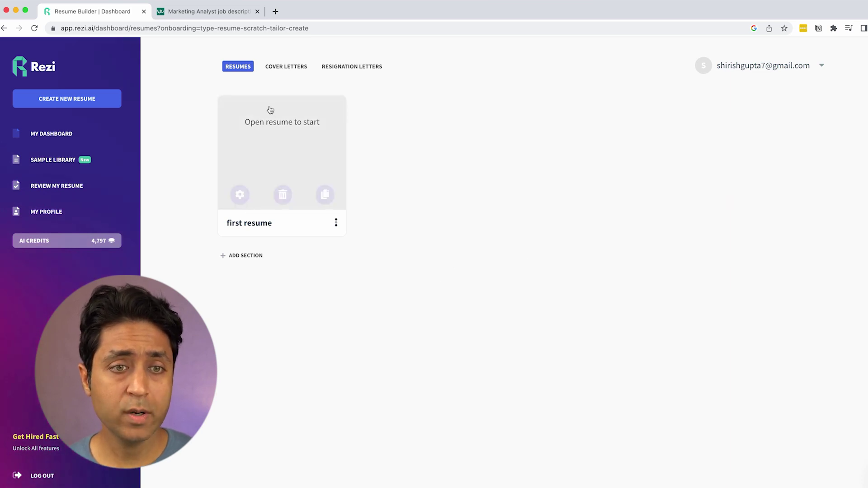
click(278, 130)
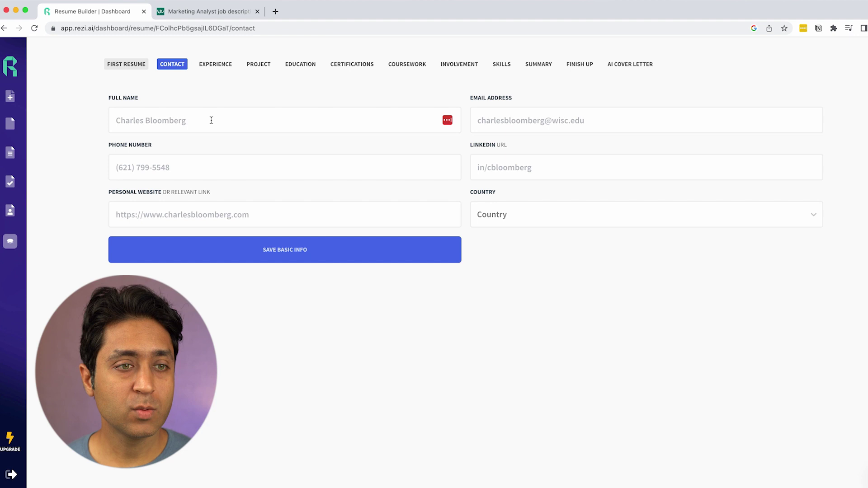
click(212, 119)
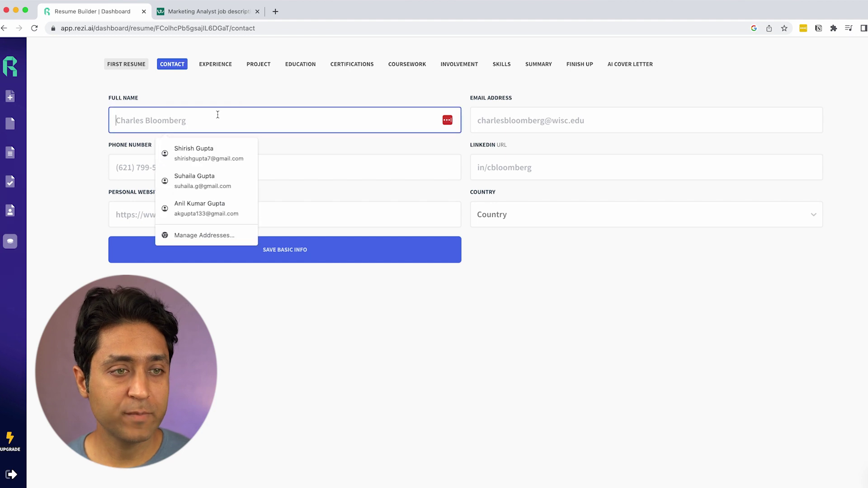
Step: Autofill the full name, then enter the phone number and replace the e-mail address
key(Down)
key(Return)
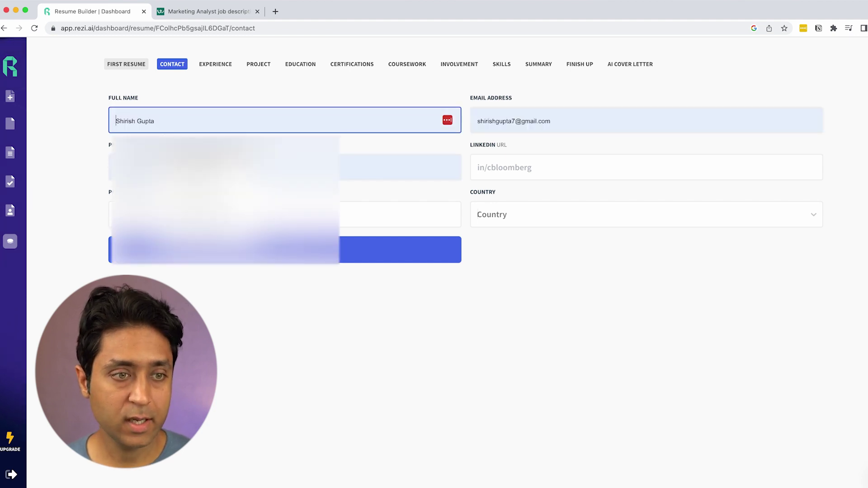
click(226, 167)
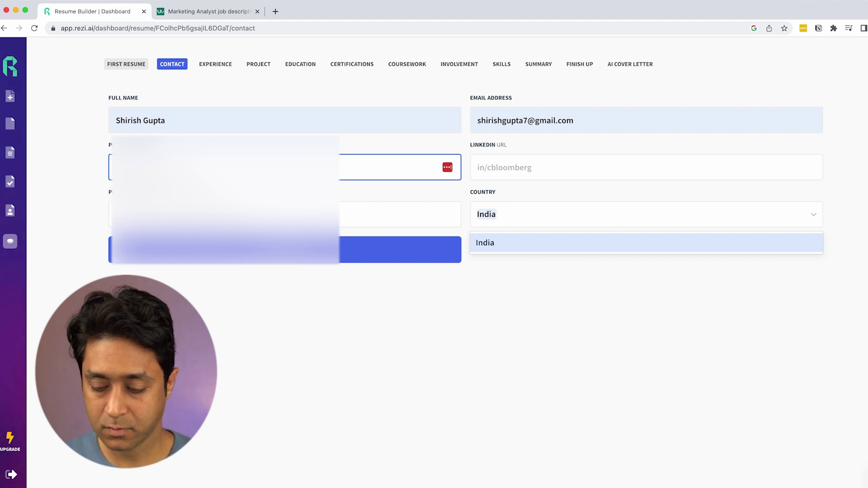
text(999999999)
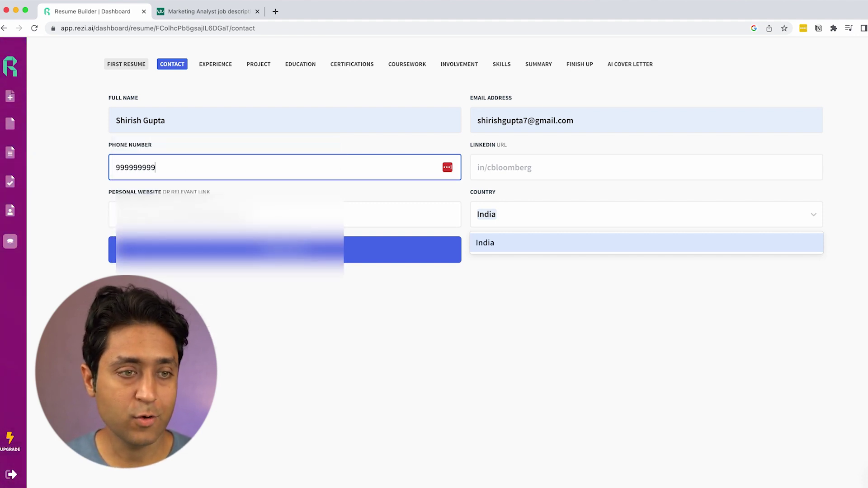
click(266, 123)
click(519, 164)
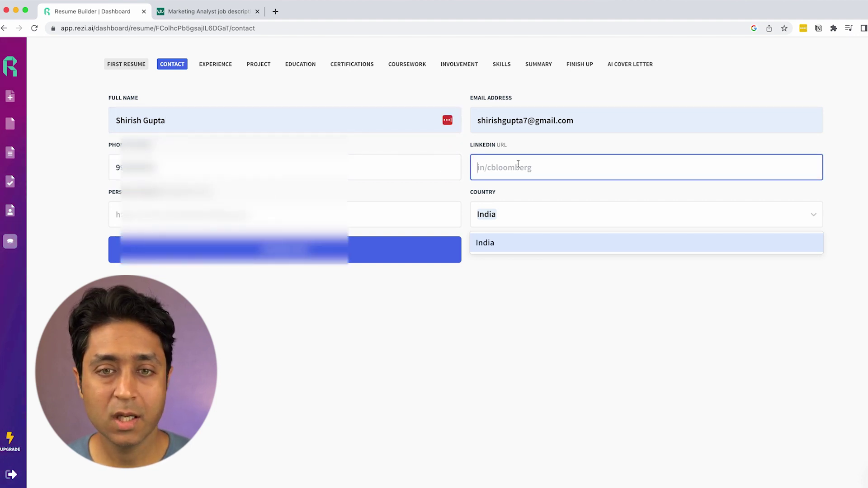
triple_click(522, 120)
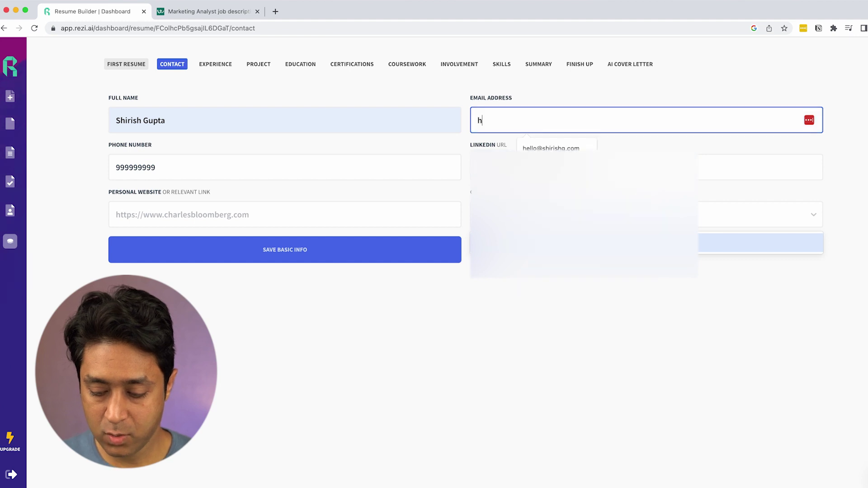
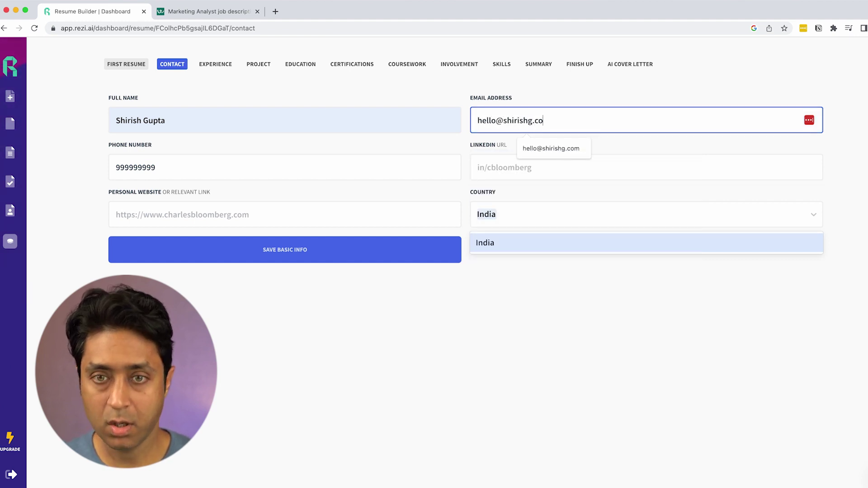
click(564, 326)
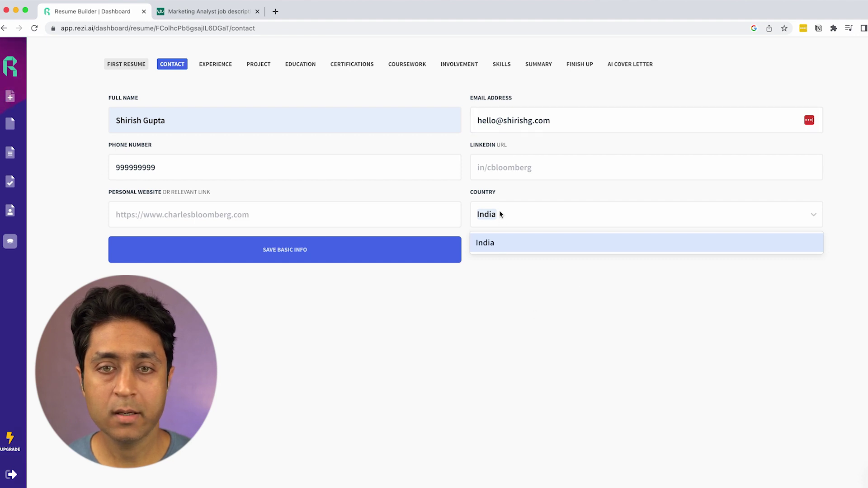
Step: Add the suggested personal website, set country India, state and city Delhi, and save
click(480, 167)
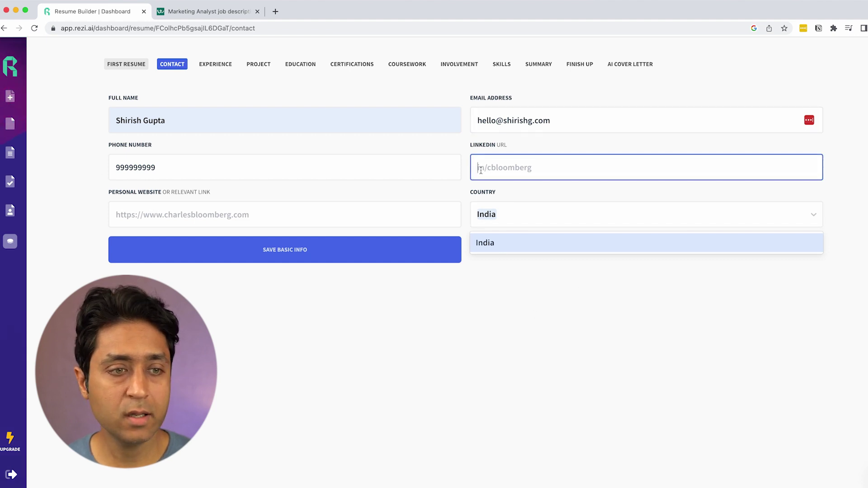
click(189, 212)
click(211, 246)
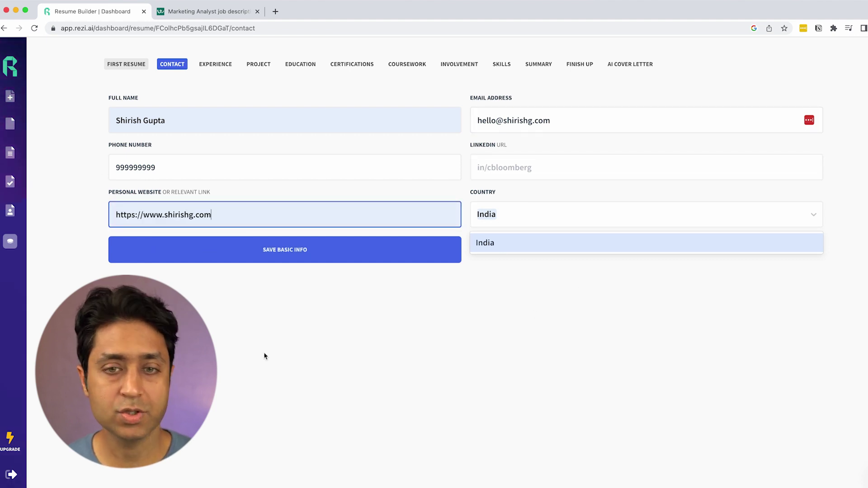
click(500, 249)
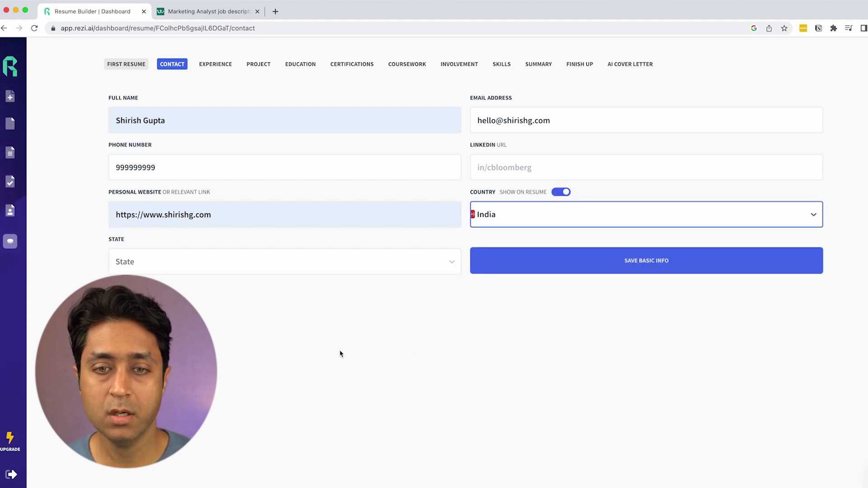
click(139, 270)
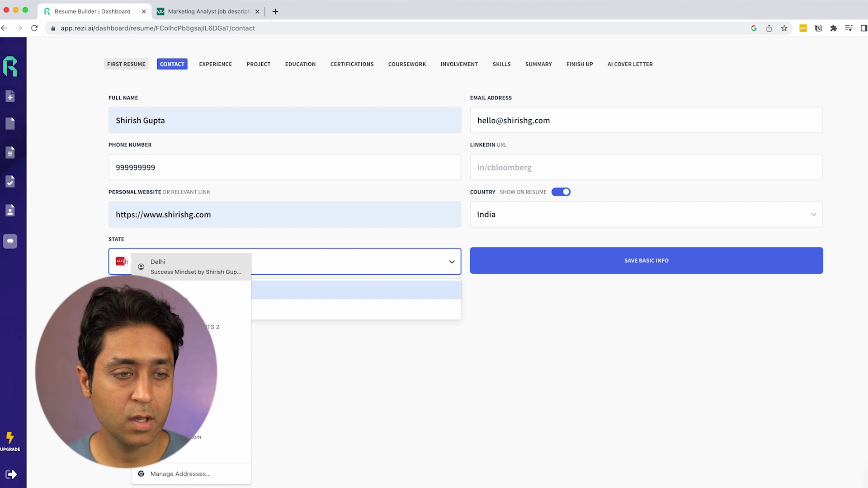
click(154, 267)
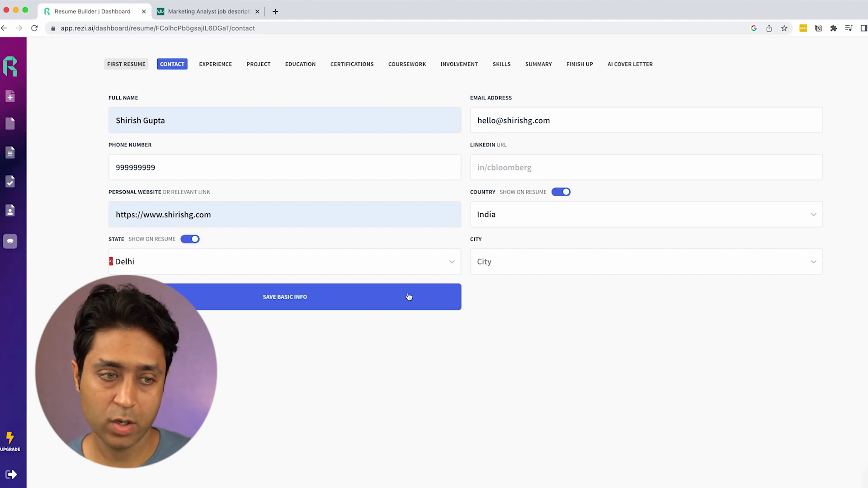
click(541, 264)
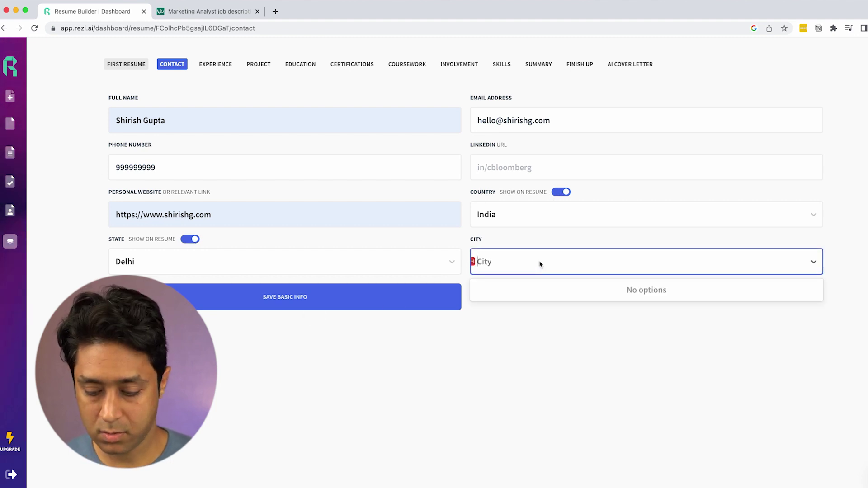
text(Delhi)
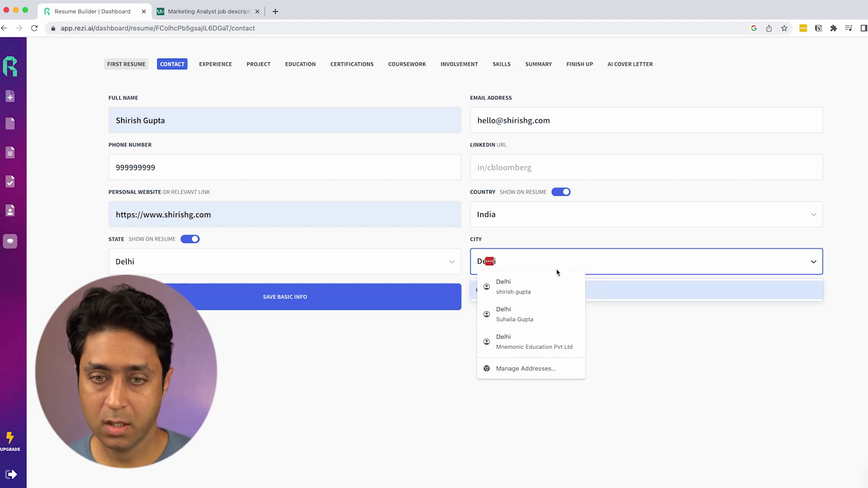
click(603, 352)
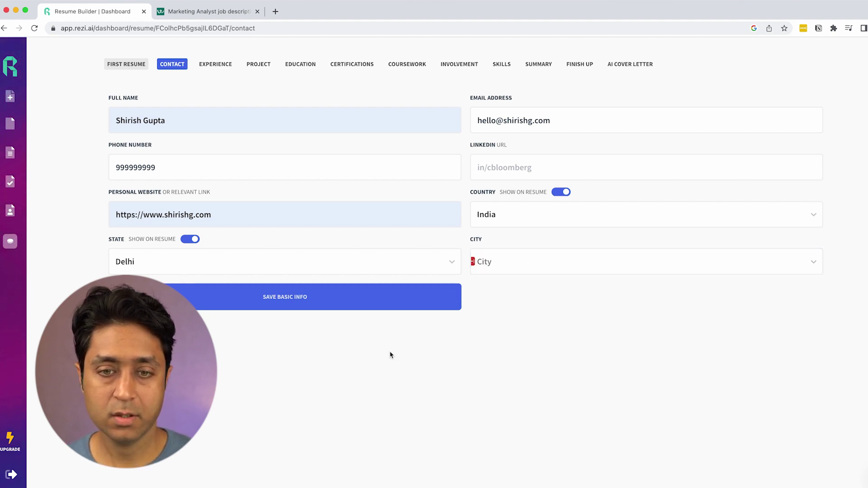
click(284, 307)
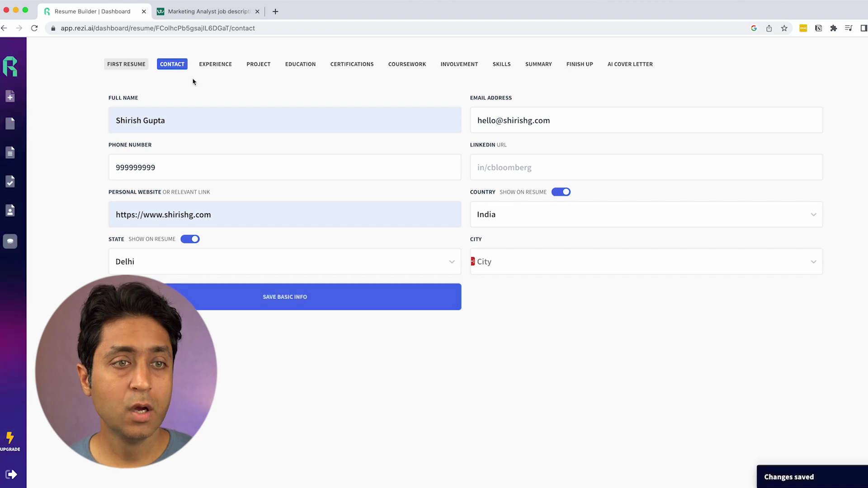
Step: In Experience, enter the role Marketing Intern at company XYZ Company
click(214, 66)
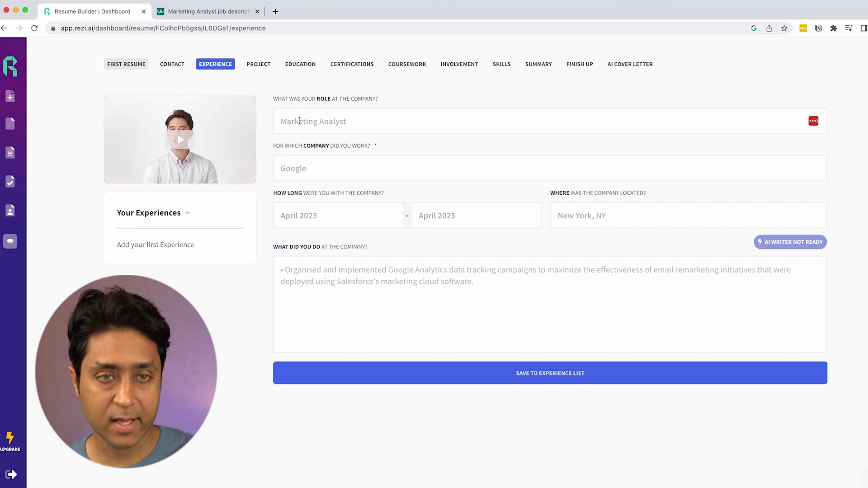
click(335, 119)
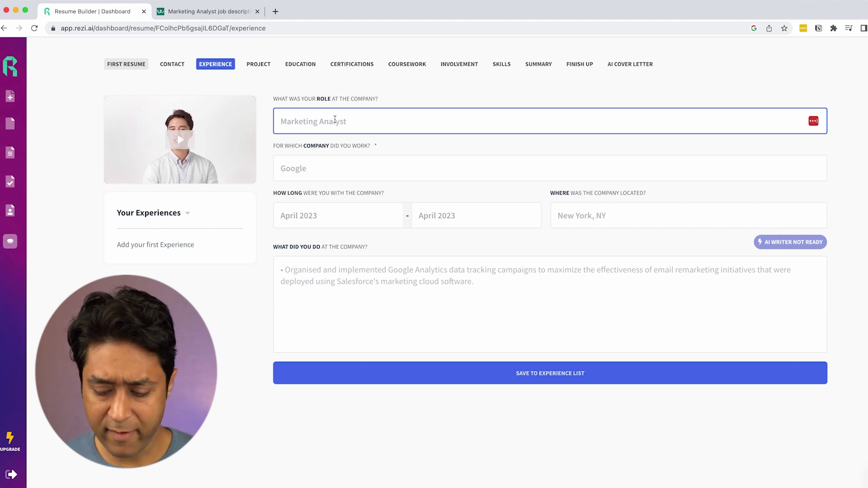
text(M)
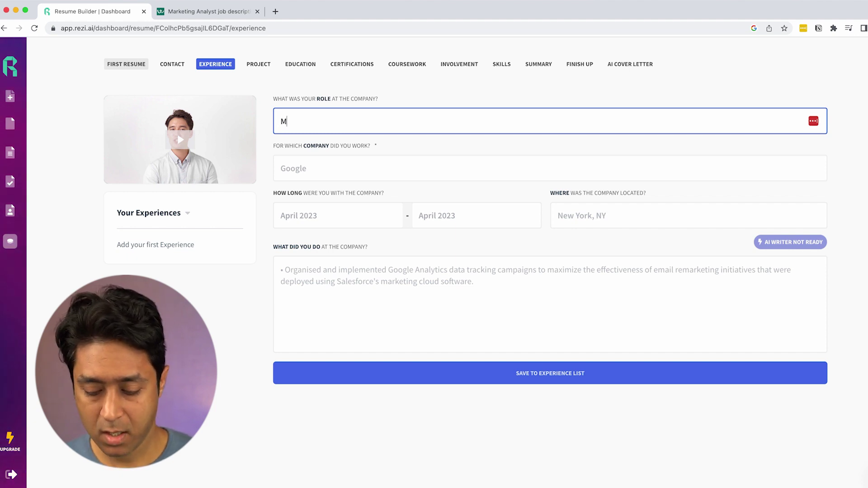
text(arketing Intern)
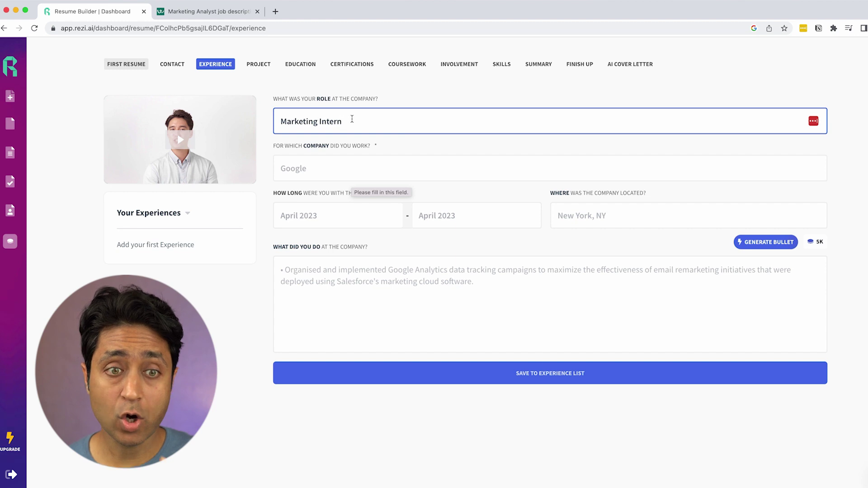
click(349, 169)
text(XYZ Company)
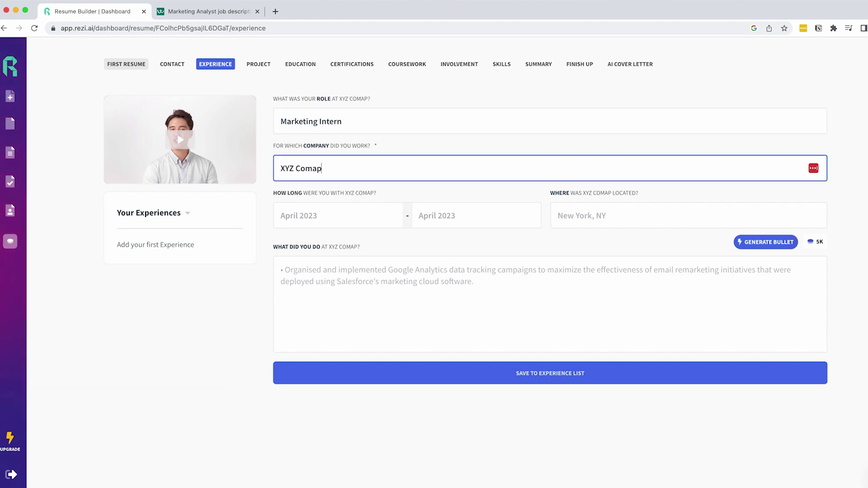
key(BackSpace)
key(BackSpace)
key(BackSpace)
text(any)
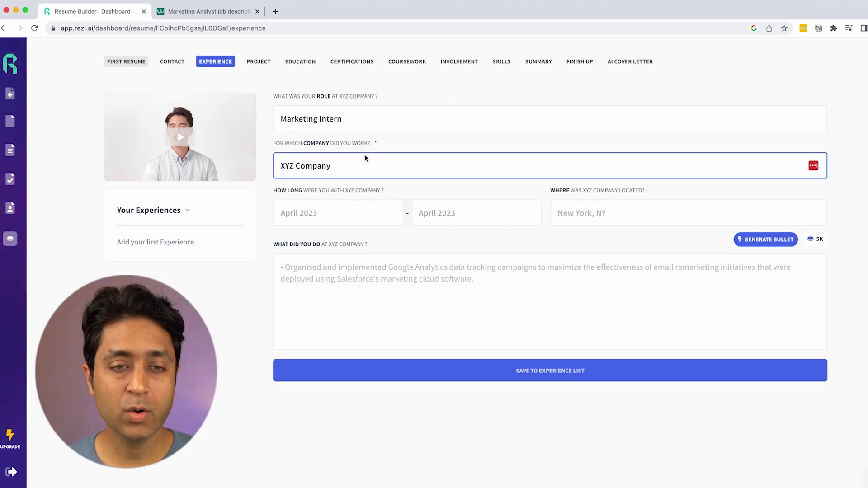
Step: Set the job dates to May 2022 through June 2023 and the location to Bangalore
click(329, 218)
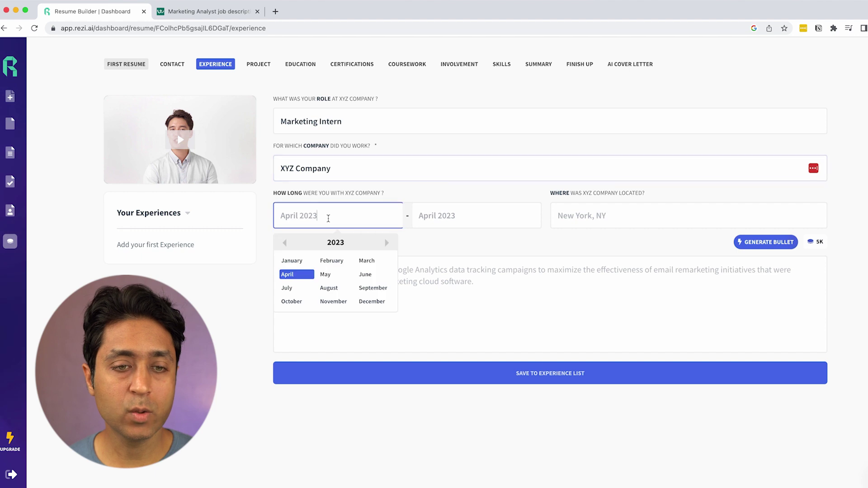
click(285, 242)
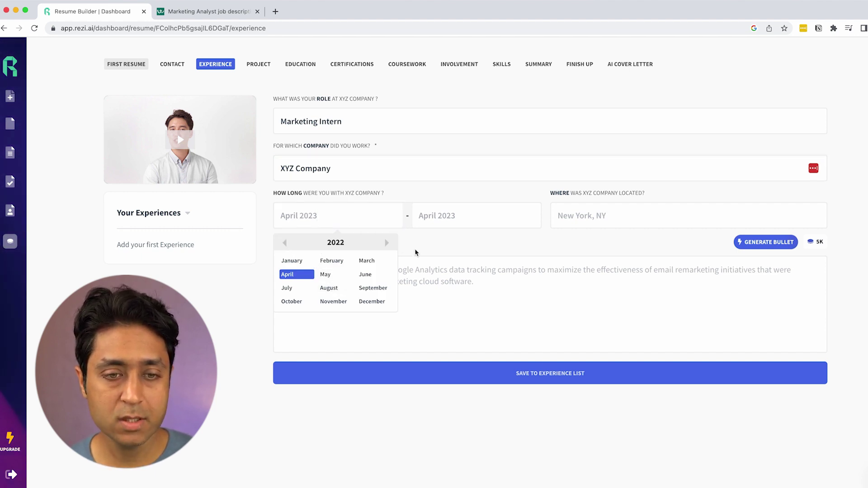
click(348, 276)
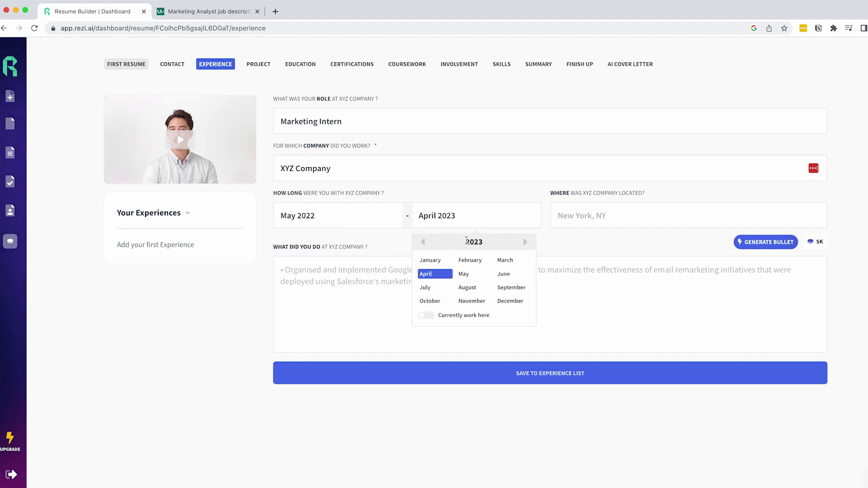
click(505, 274)
click(589, 220)
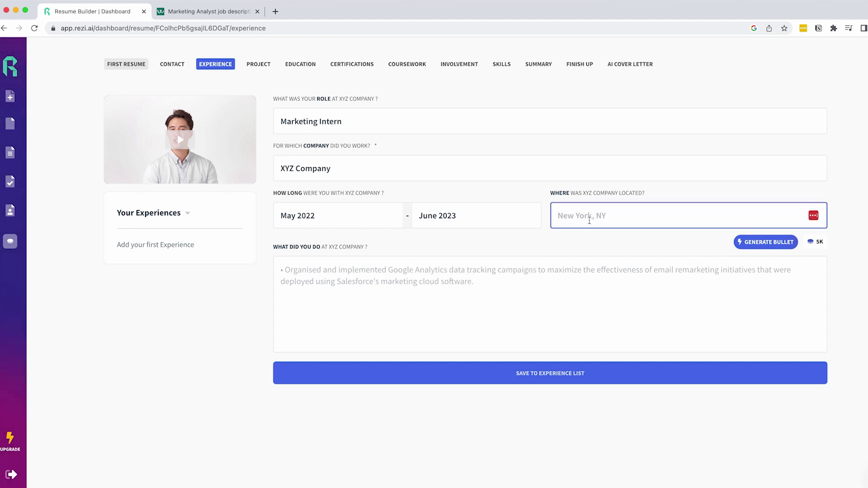
text(Bangalore)
click(311, 259)
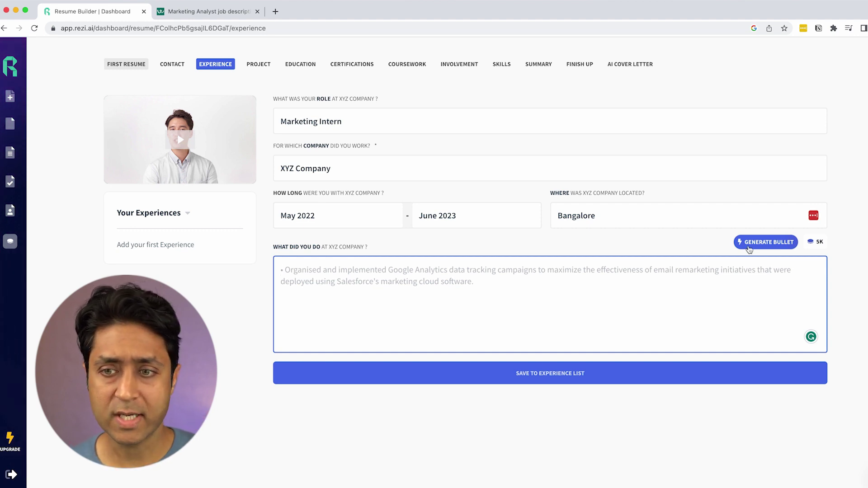
Step: Accept an AI bullet on content raising engagement 30%, then generate an SEO bullet citing 40% traffic
click(752, 248)
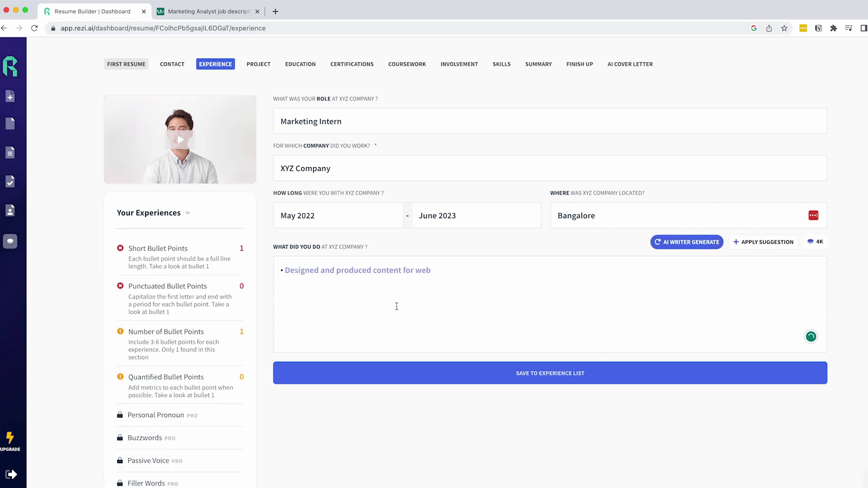
click(783, 273)
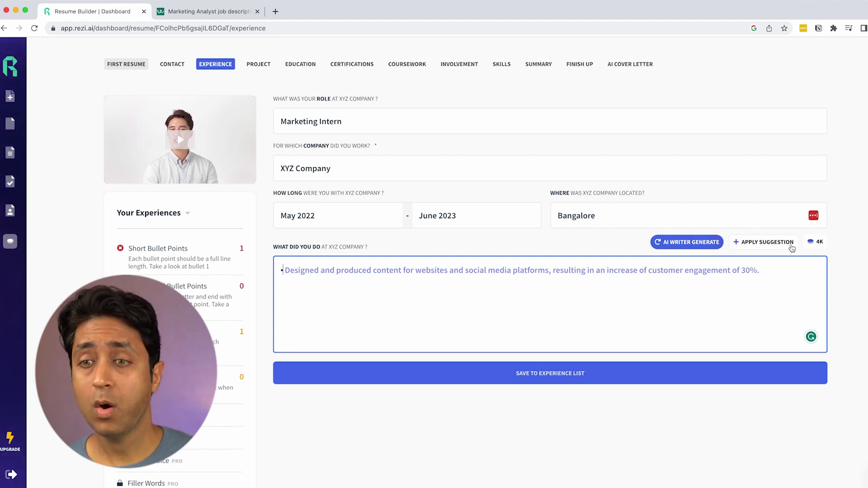
click(757, 243)
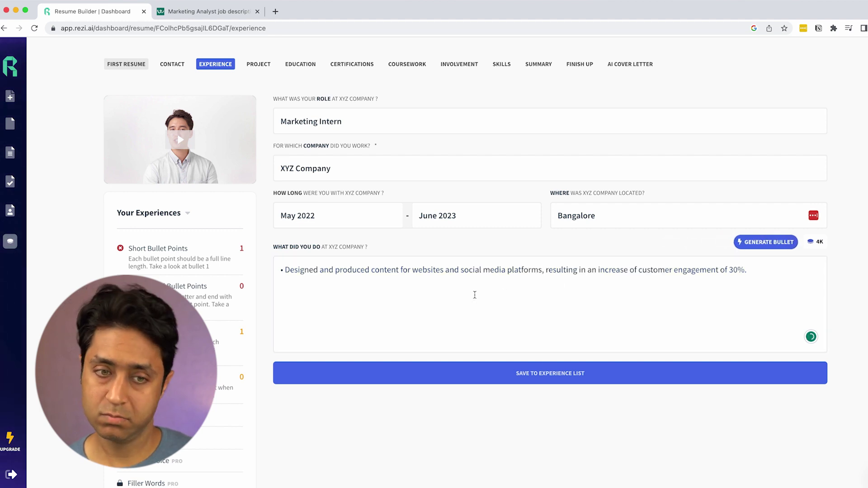
click(756, 245)
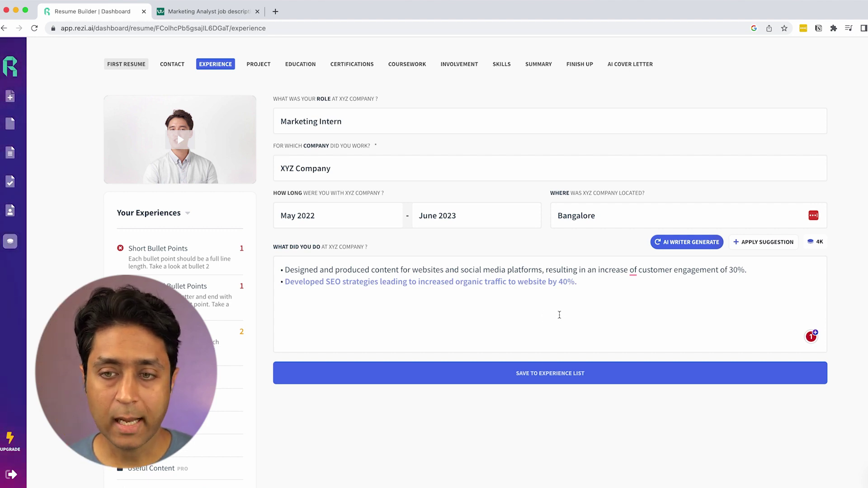
Step: Apply the SEO bullet and generate a third bullet on engaging advertising and promotions content
click(748, 242)
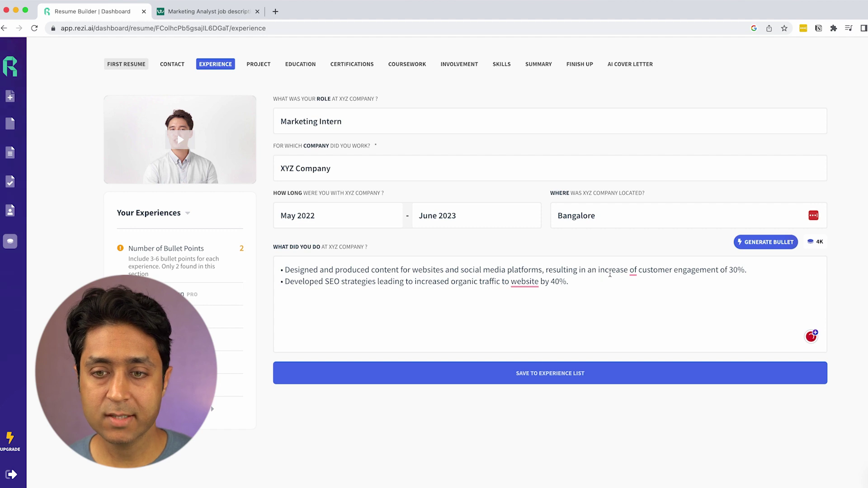
drag(608, 269, 723, 270)
click(736, 270)
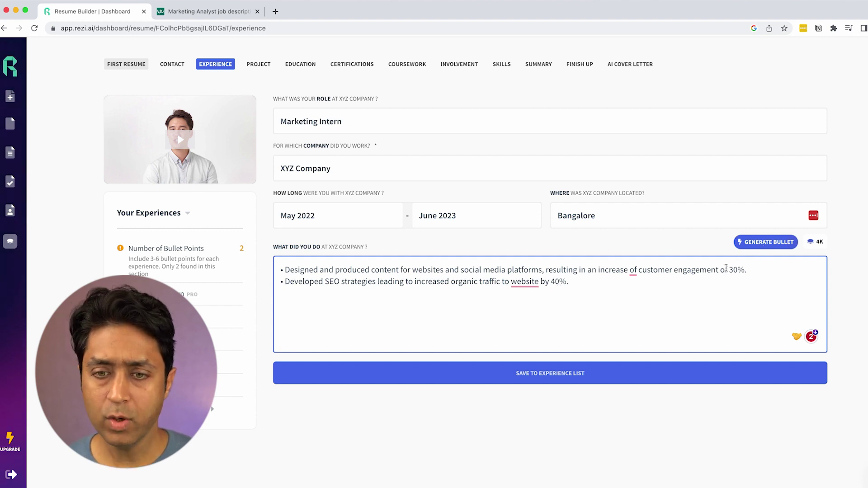
click(774, 242)
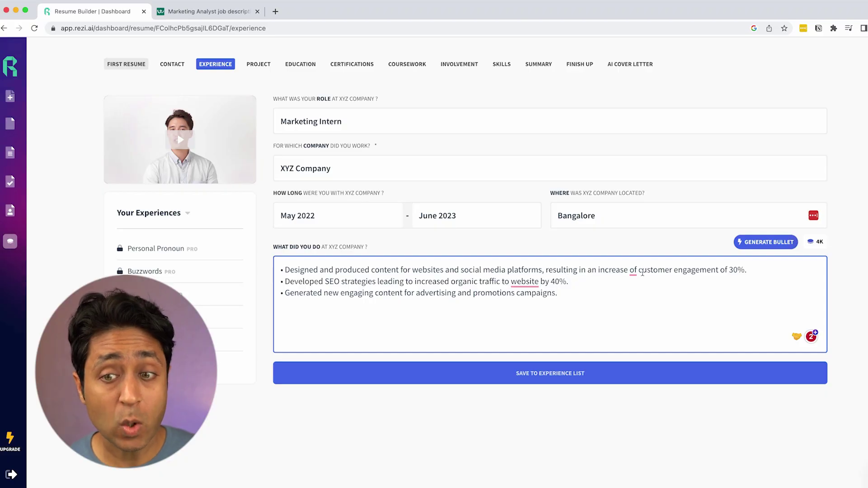
drag(673, 269, 727, 270)
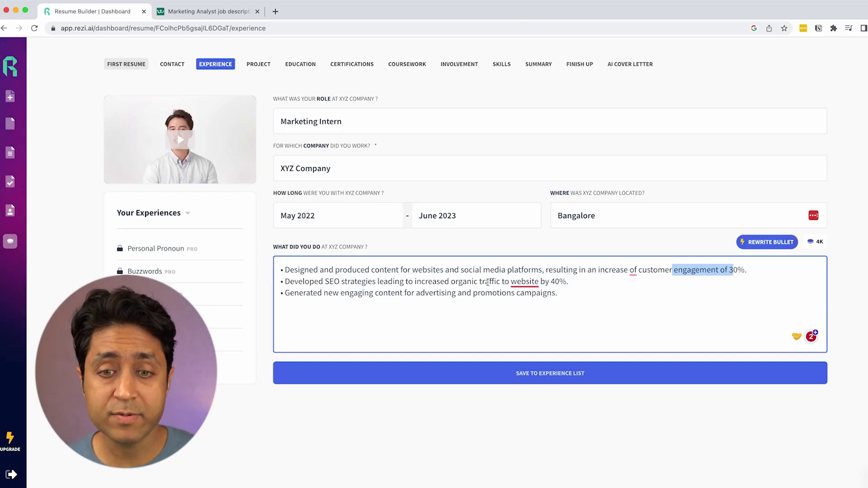
click(484, 282)
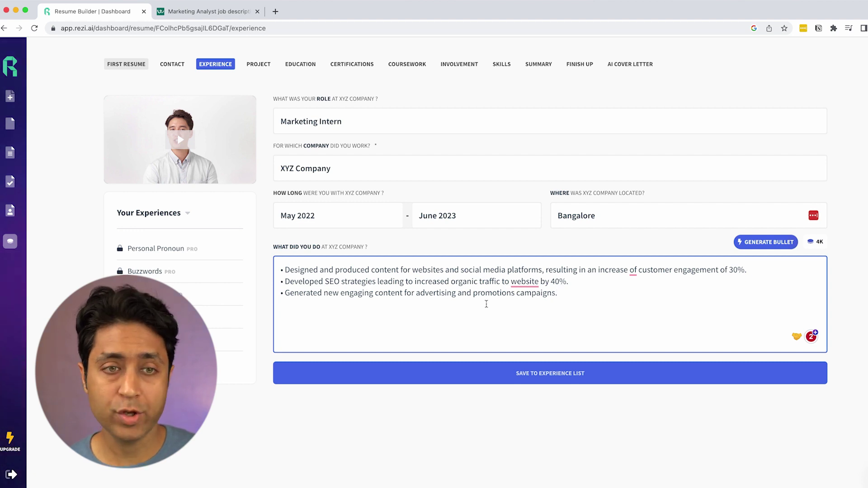
Step: Save the Marketing Intern role, then enter Social Media Manager at Google, Mumbai, January–March 2023
click(533, 375)
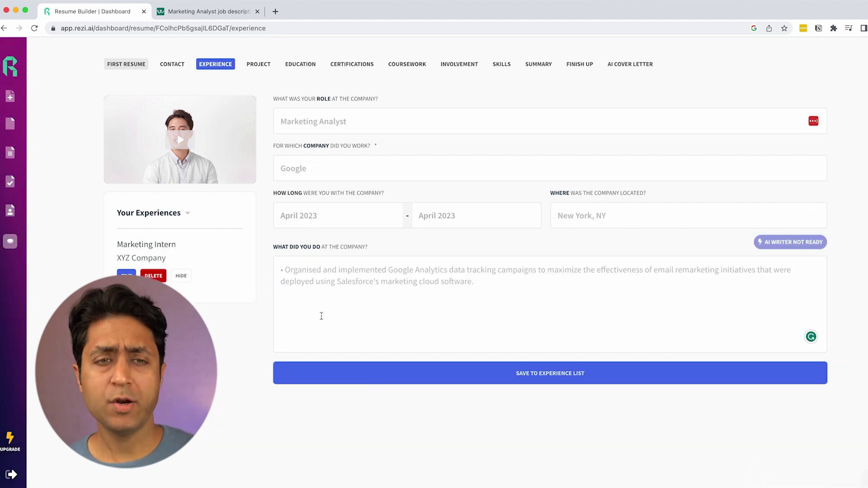
click(375, 124)
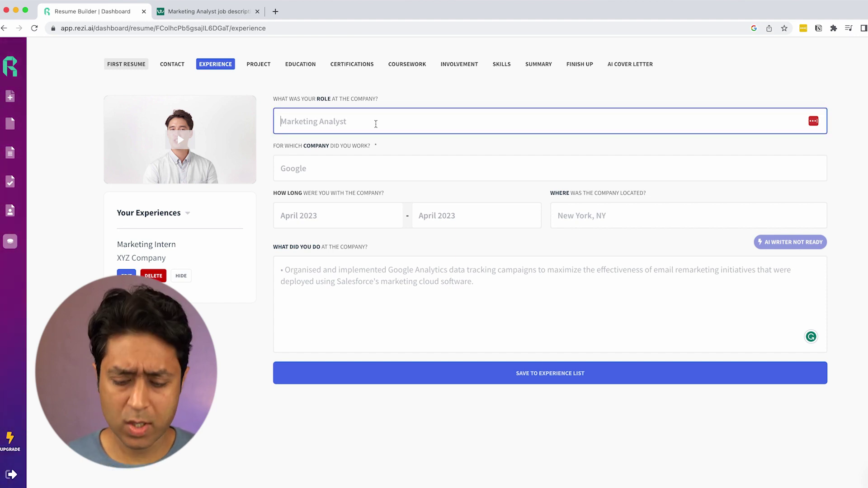
text(Social Me)
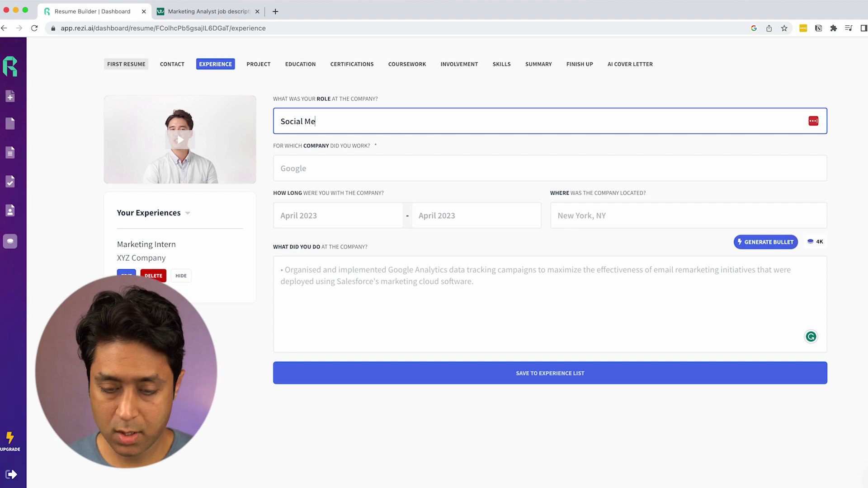
text(dia Manager)
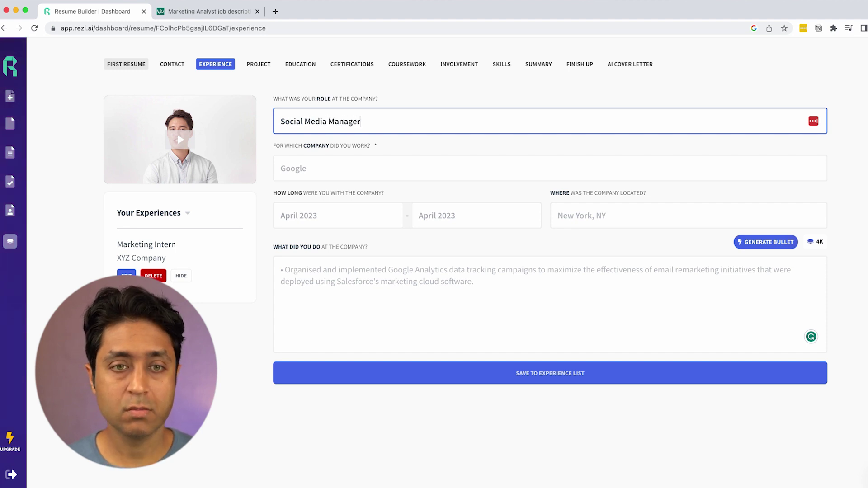
click(385, 169)
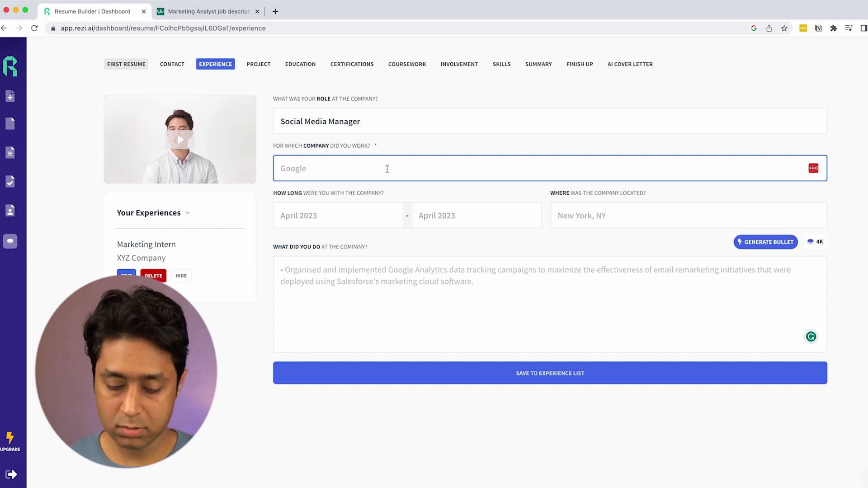
text(Googl)
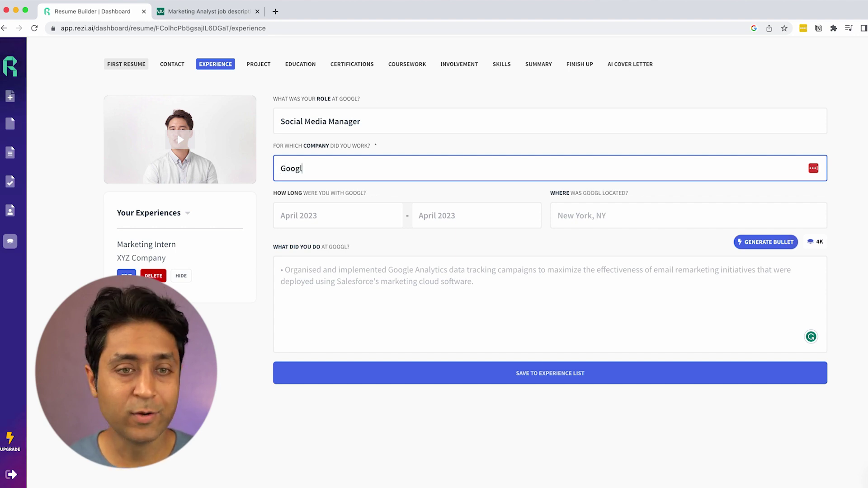
text(e)
click(358, 222)
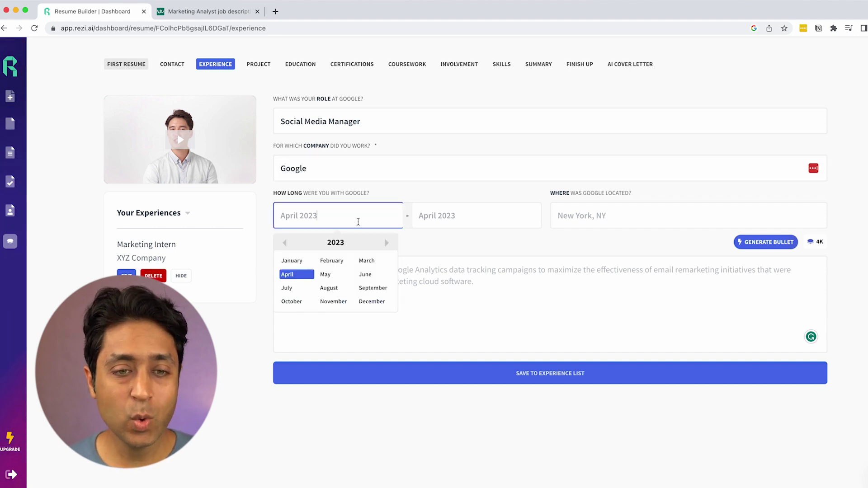
click(291, 260)
click(505, 260)
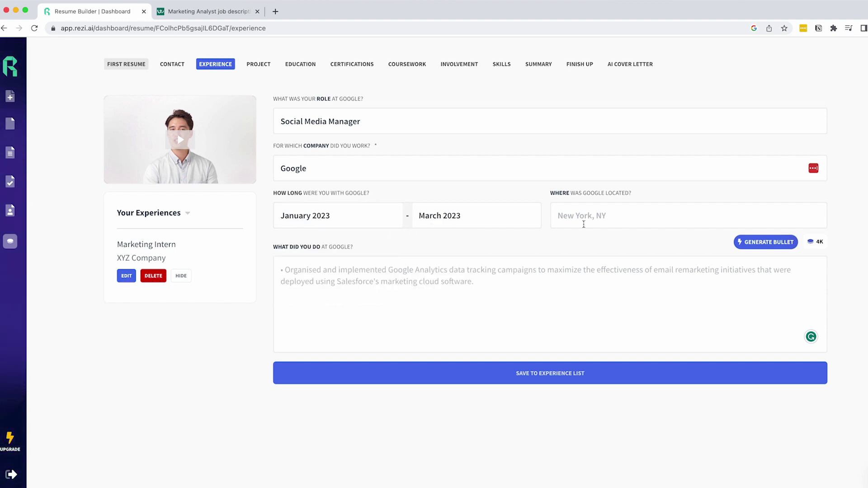
click(587, 216)
text(Mumbai)
click(796, 258)
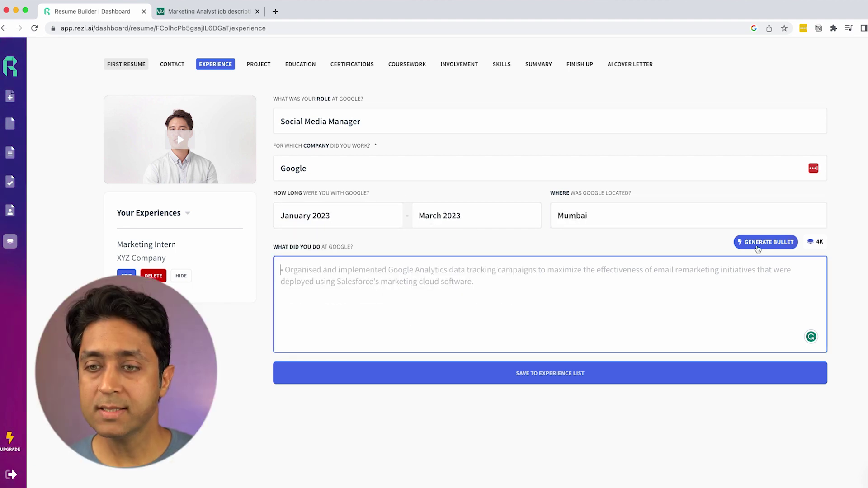
Step: Add three bullets: AI social media campaigns, GBP local listing work, and AI website traffic growth
click(757, 248)
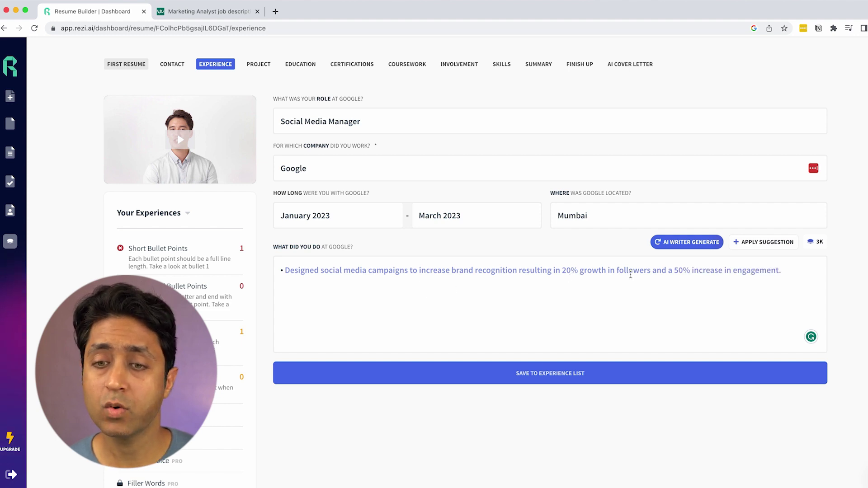
click(772, 242)
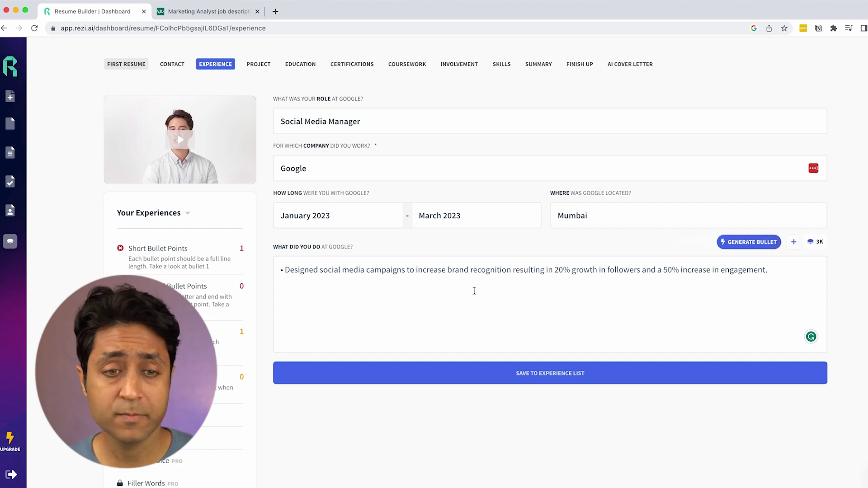
click(796, 269)
key(Return)
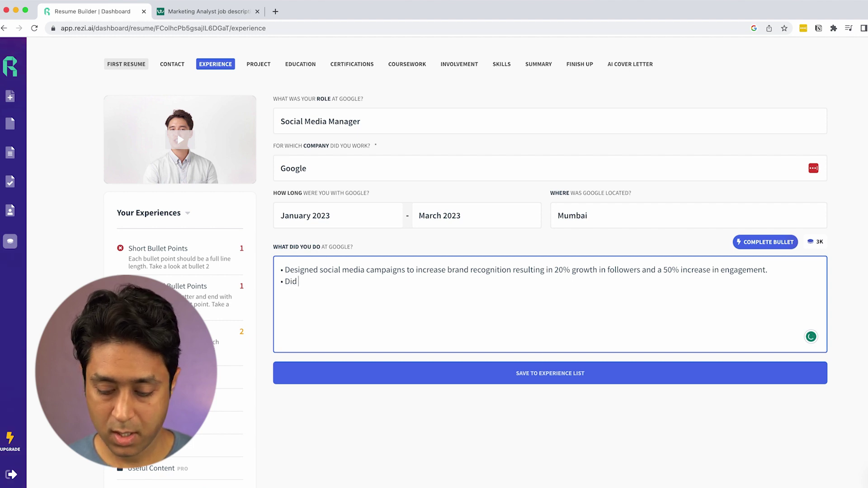
text(k with )
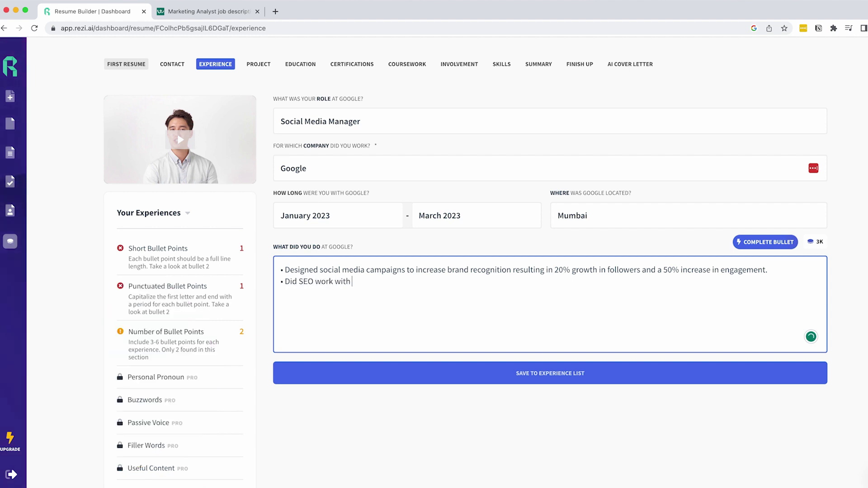
text(GBP for helping improve lo)
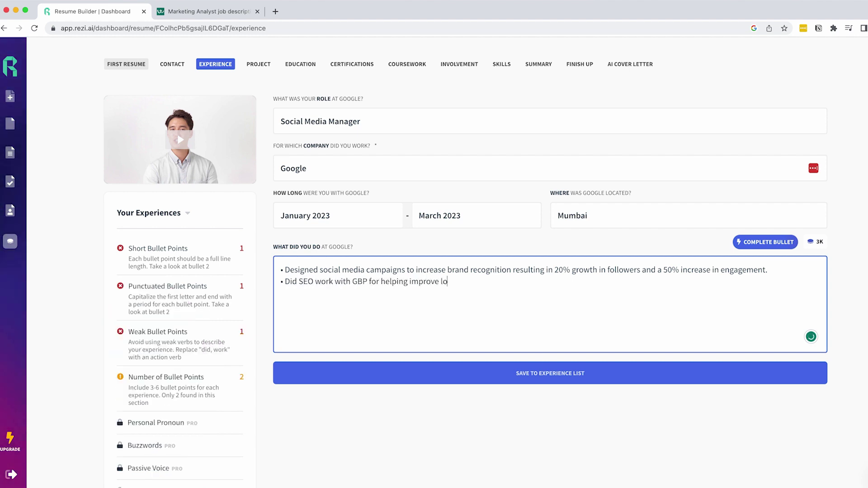
text(cal listing for the clompany.)
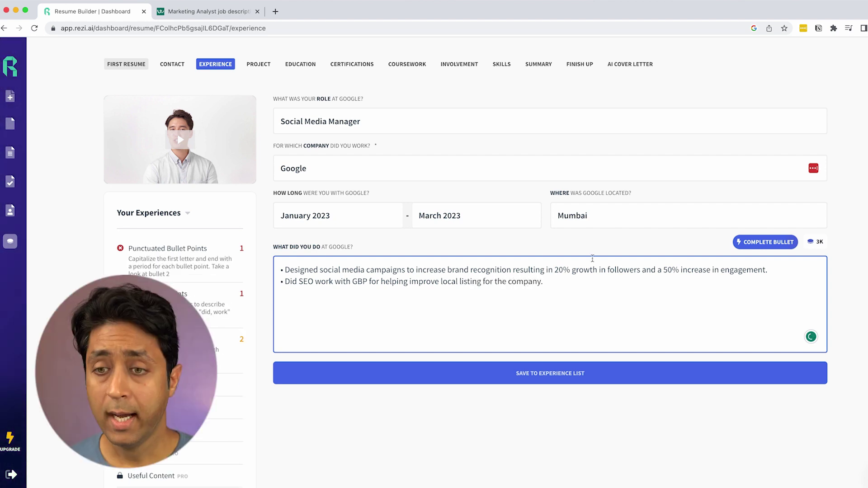
click(778, 238)
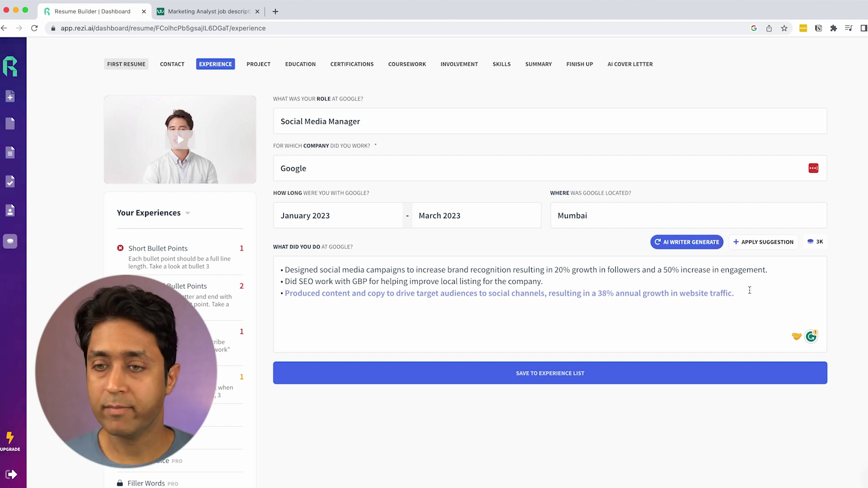
click(759, 244)
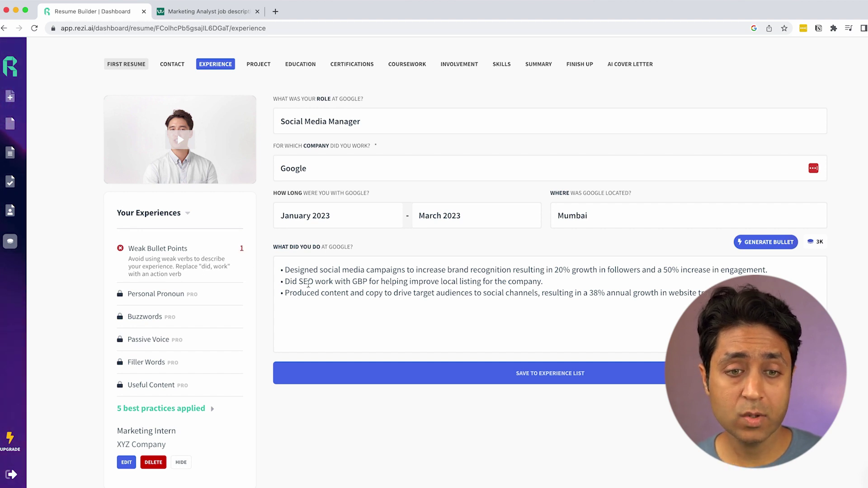
Step: Review the weak-bullet feedback, then save the Google Social Media Manager role to the experience list
click(308, 283)
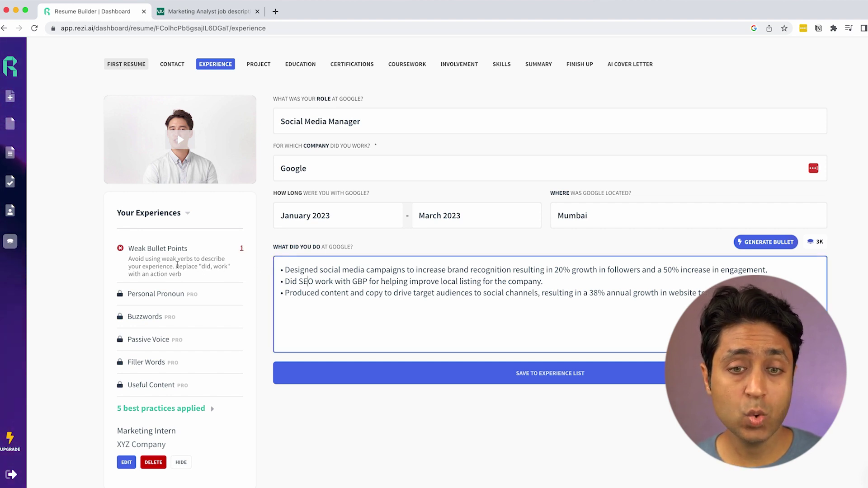
click(130, 251)
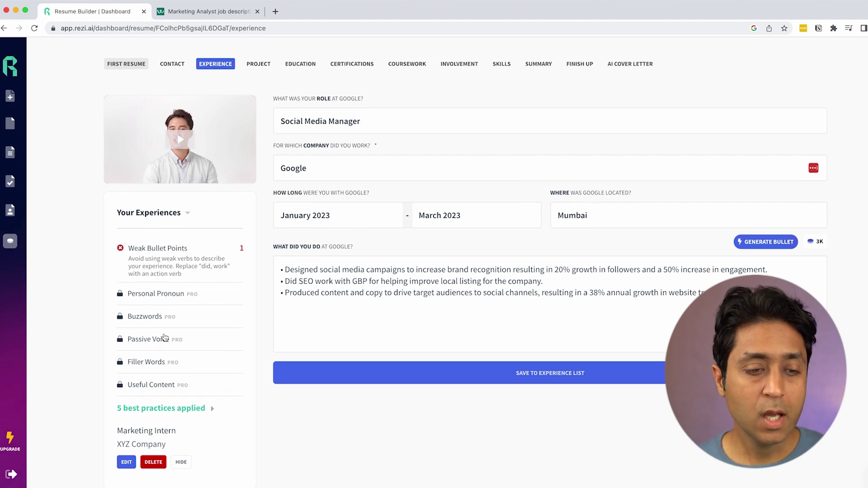
click(555, 381)
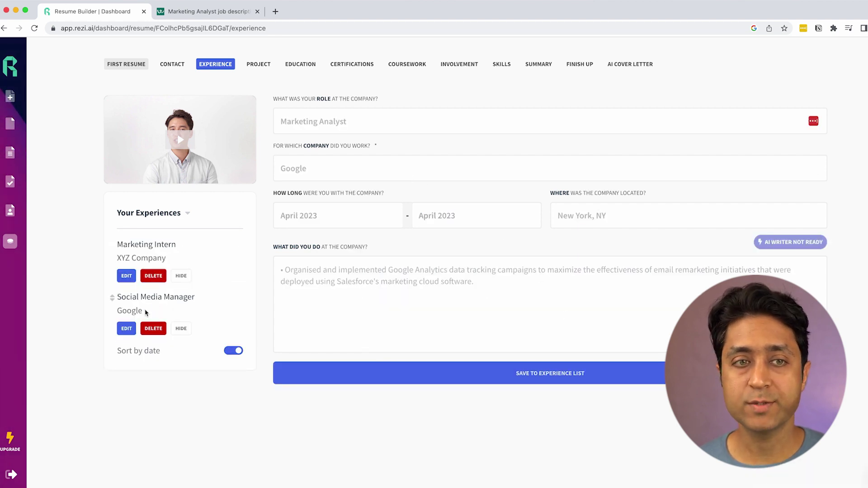
click(258, 66)
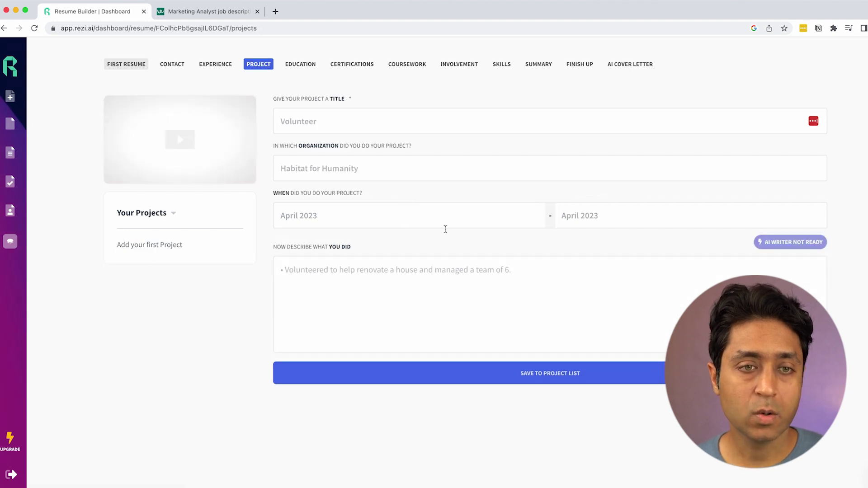
Step: Enter the Volunteer project at Teach for India, dated November 2022 to December 2022
click(367, 121)
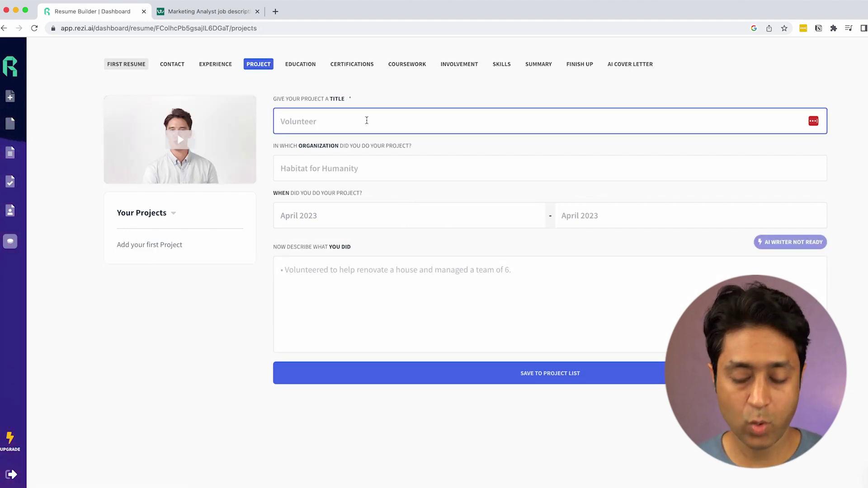
text(Volunteer)
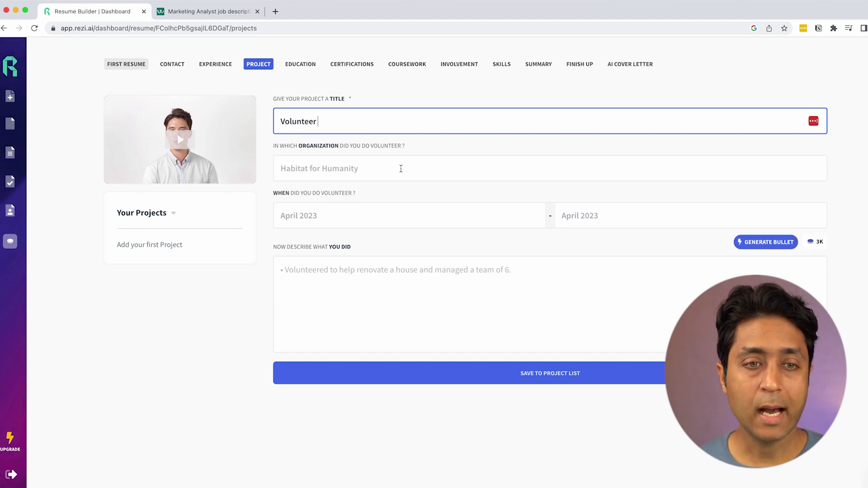
click(400, 169)
text(Teach for India)
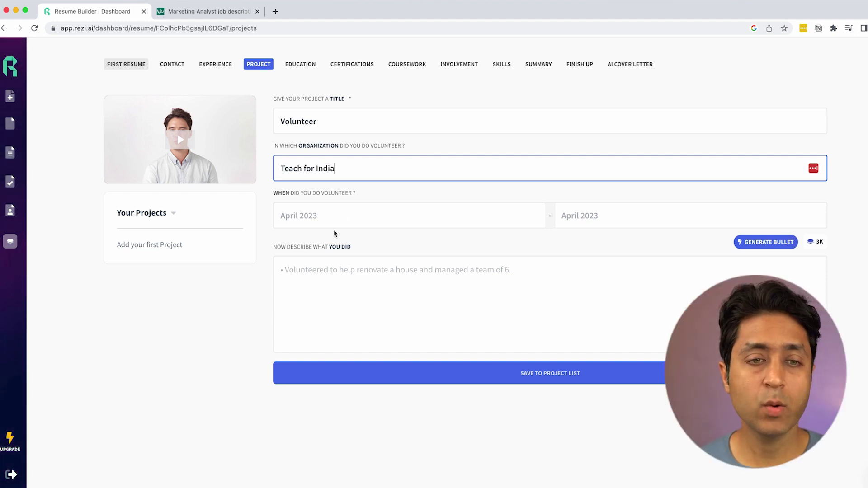
click(355, 213)
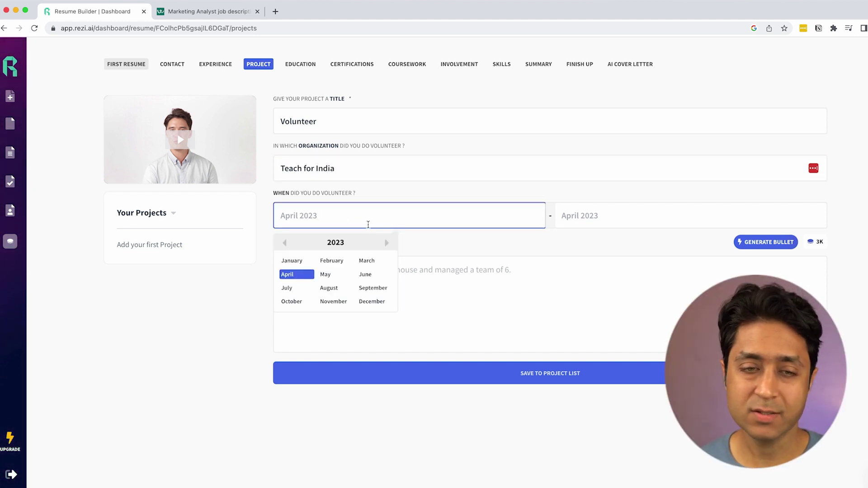
click(285, 244)
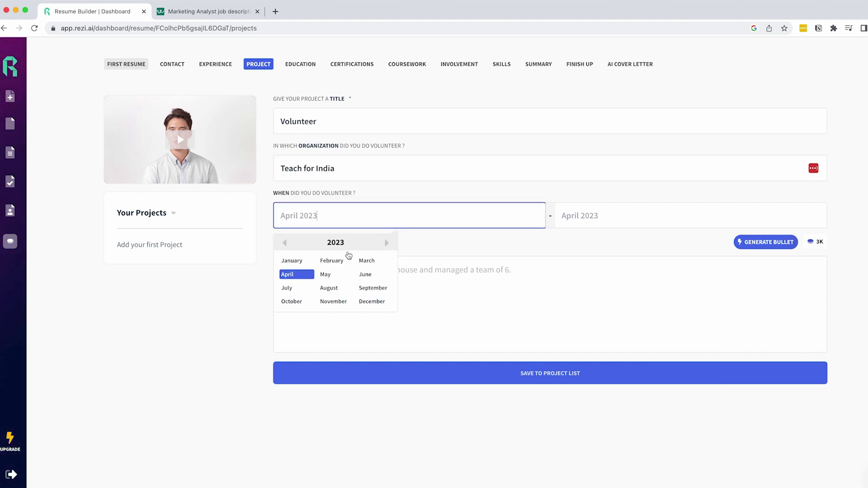
click(333, 300)
click(565, 242)
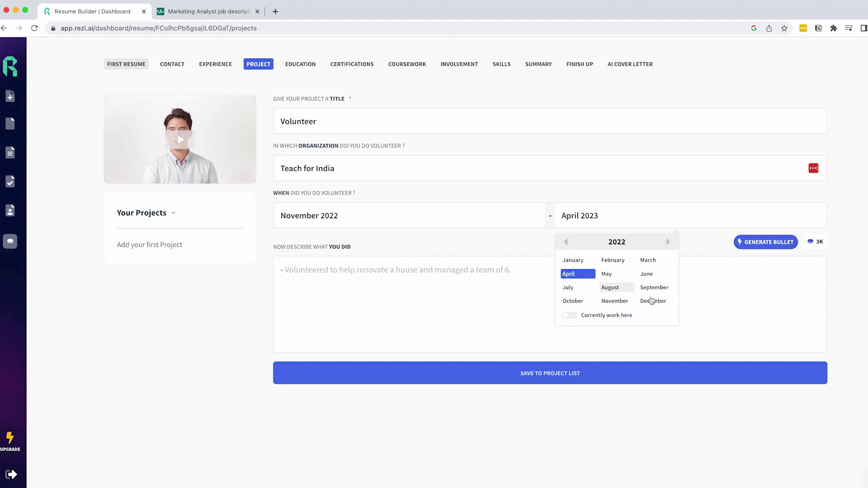
click(652, 300)
Step: Generate an AI description bullet for the project and regenerate it for new wording
click(333, 271)
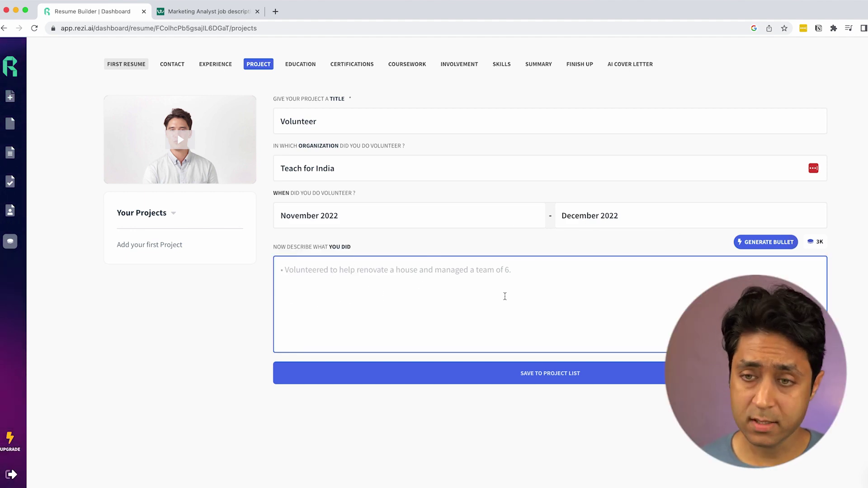
click(768, 244)
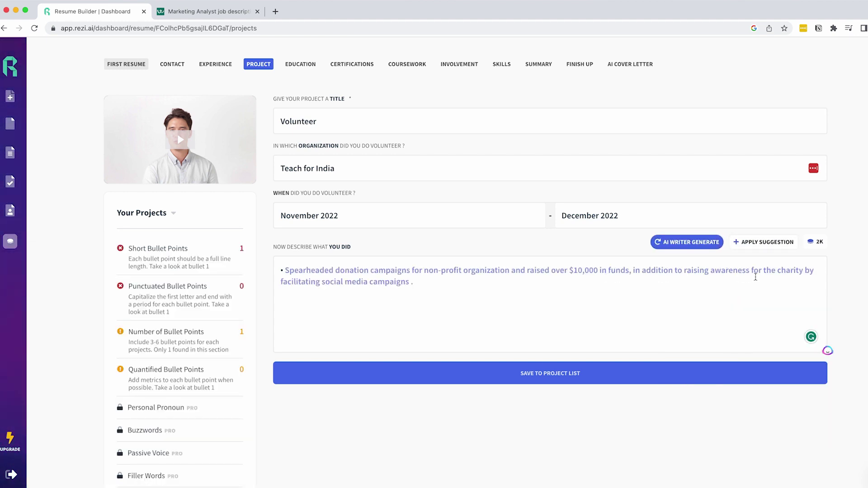
click(697, 242)
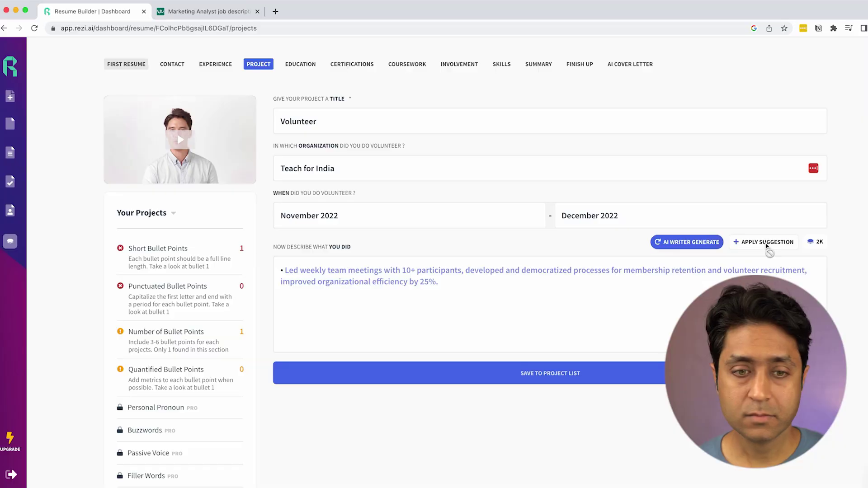
Step: Accept two AI bullets, add 'Taught to high school students' as the third, and save the project
click(741, 242)
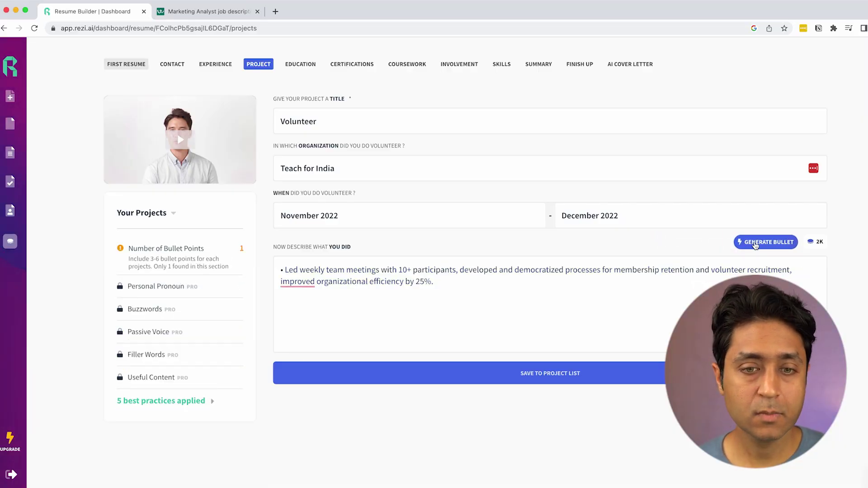
click(755, 243)
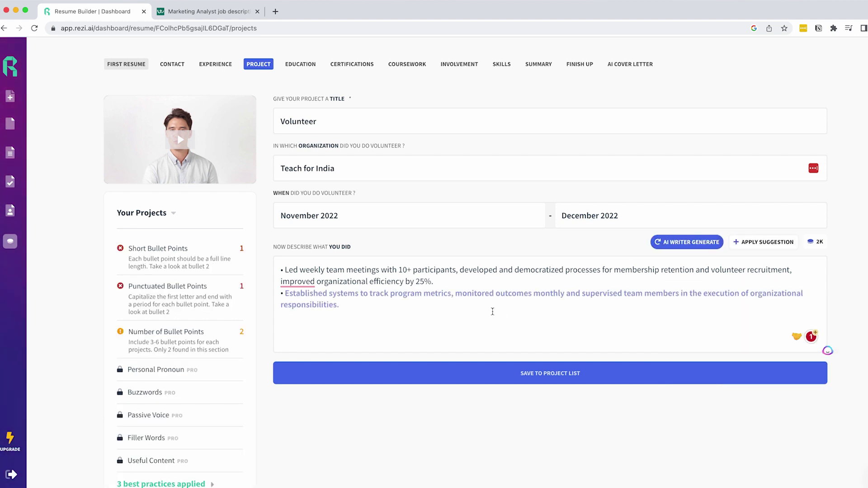
click(437, 309)
key(Return)
text(Taught to high school sti)
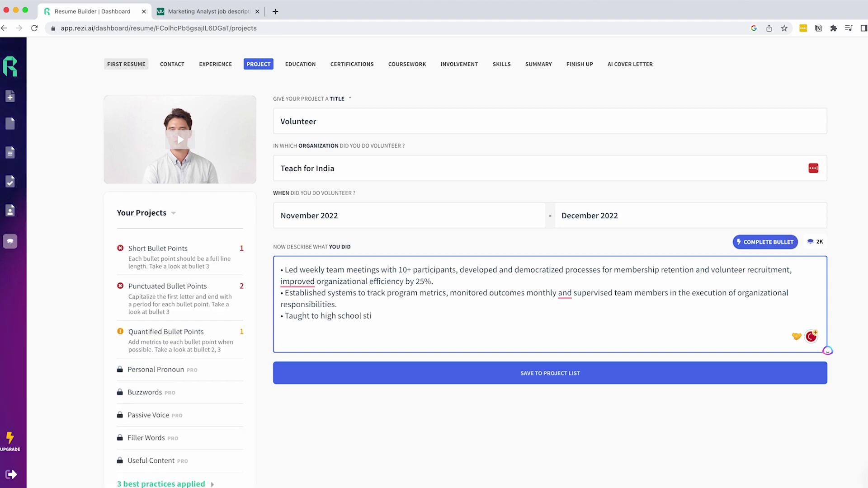
key(BackSpace)
text(udents)
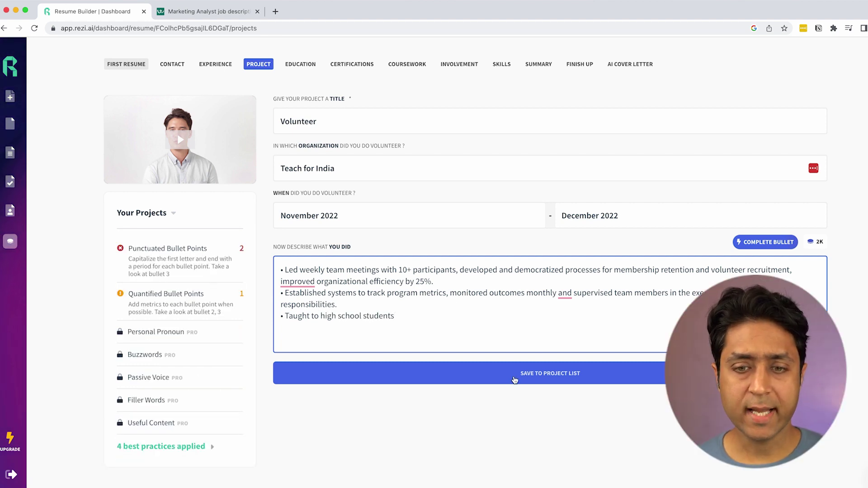
key(super+Return)
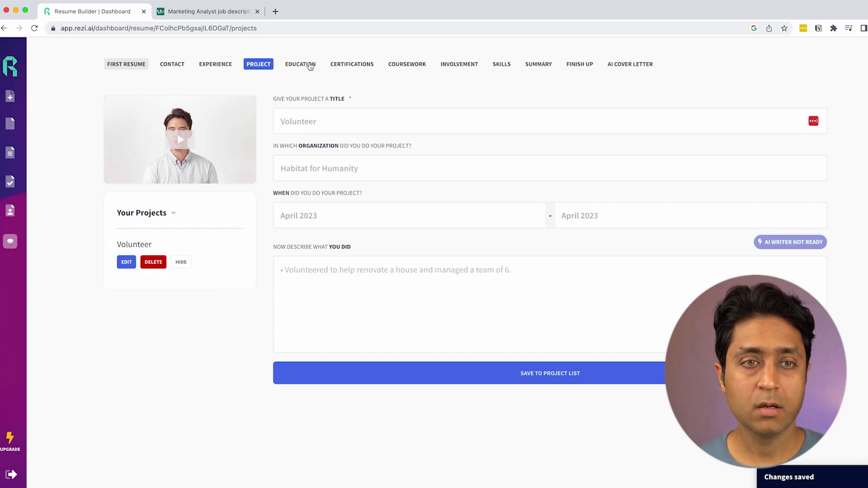
click(298, 65)
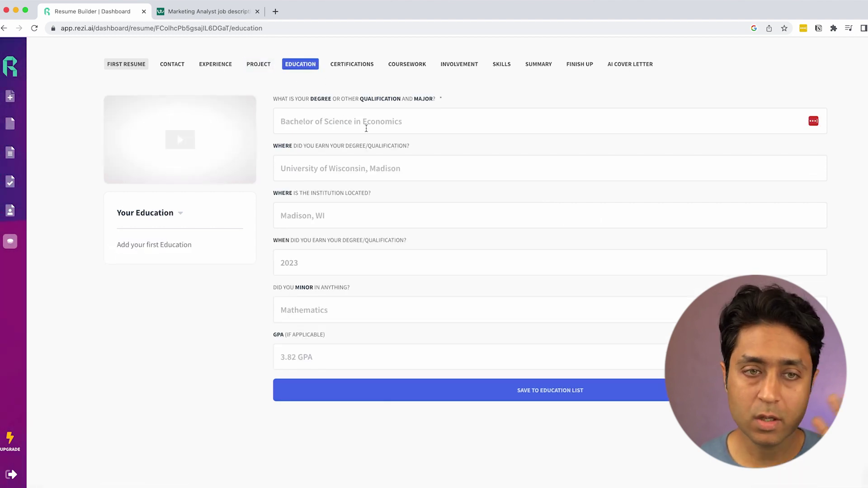
Step: Save BTech Computer Science, ASD University, Delhi India, 2012, minor Data Science, GPA 80%
click(430, 128)
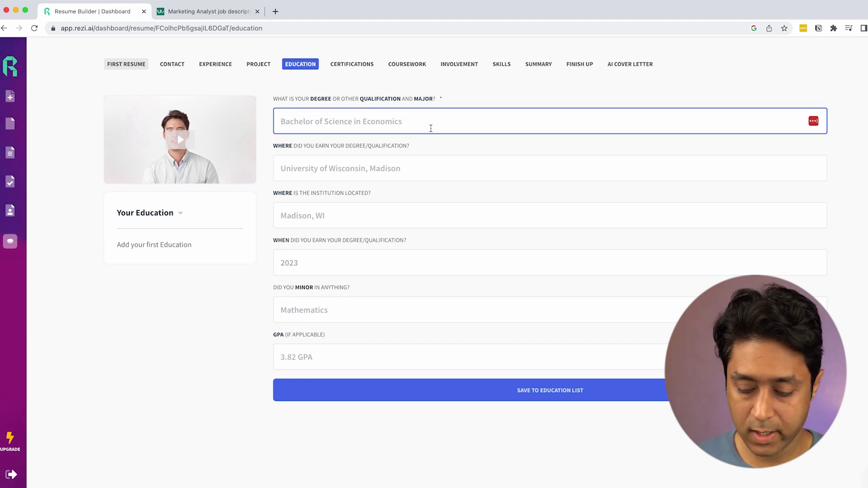
text(BTech Computer Science)
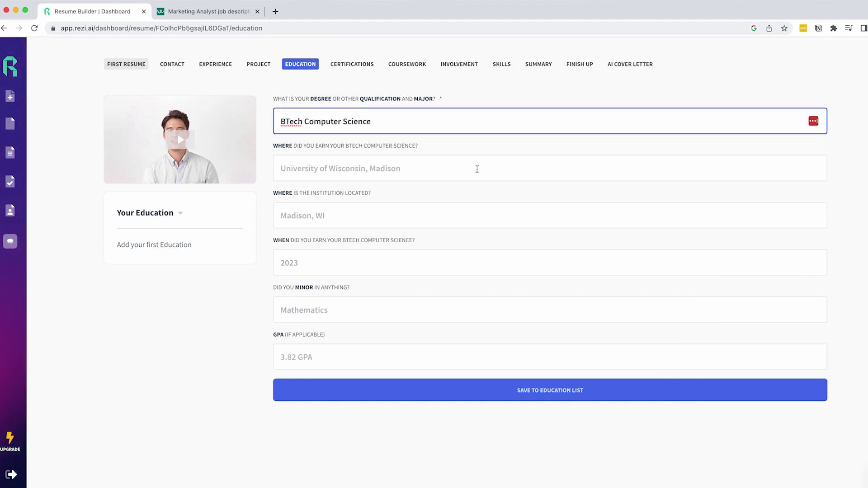
click(476, 166)
text(ASD University)
click(401, 213)
text(Delhi India)
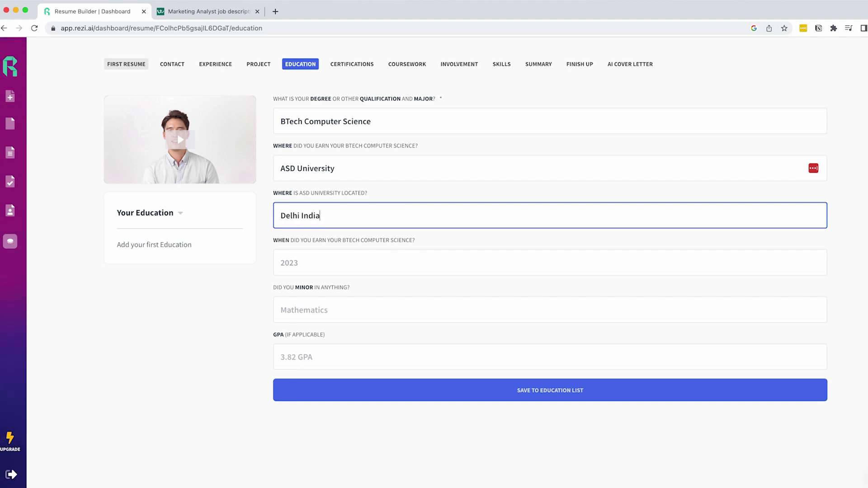
click(358, 262)
click(285, 290)
click(336, 335)
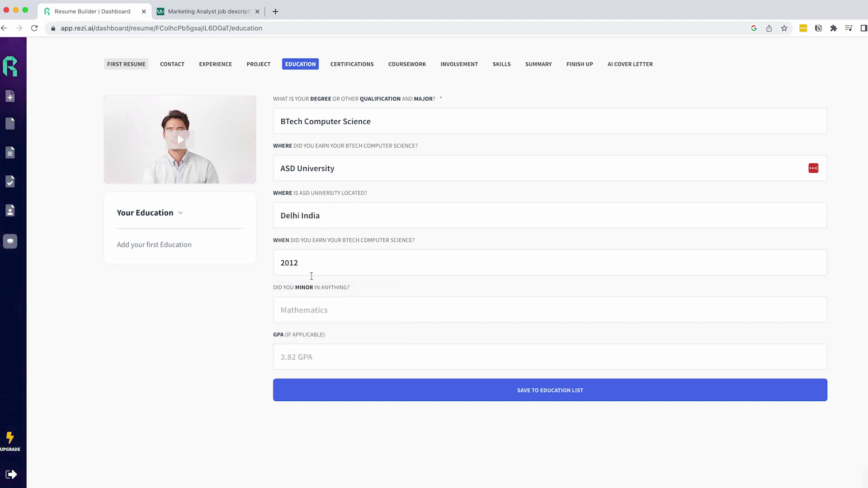
click(372, 305)
text(Data Science)
click(352, 354)
text(80%)
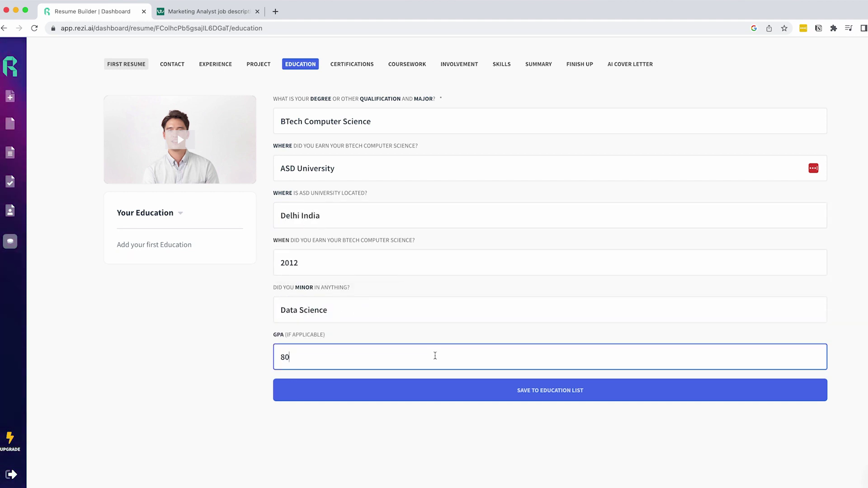
click(544, 398)
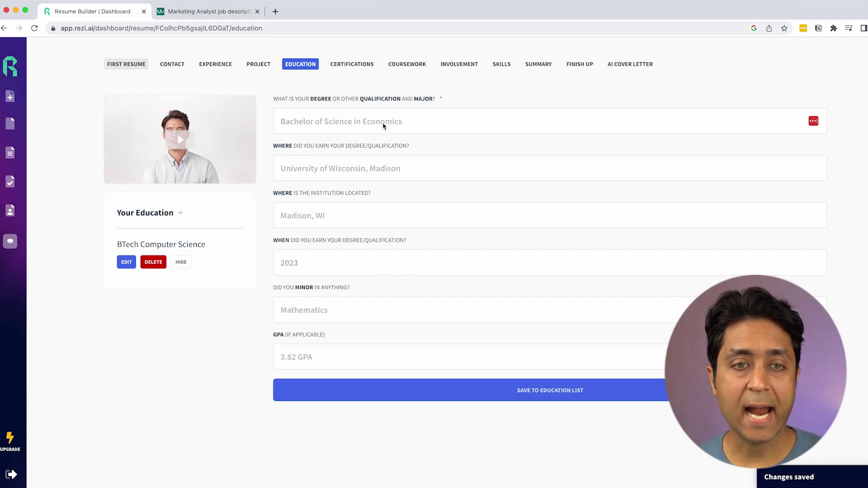
Step: Save an MS Computer Science entry from USA, New Jersey, graduating 2017
click(430, 122)
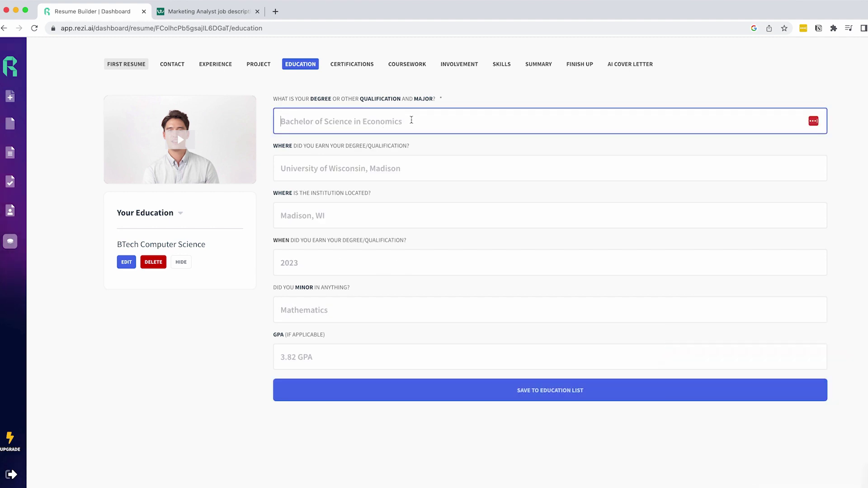
text(MS Computer Science)
key(Tab)
text(USA)
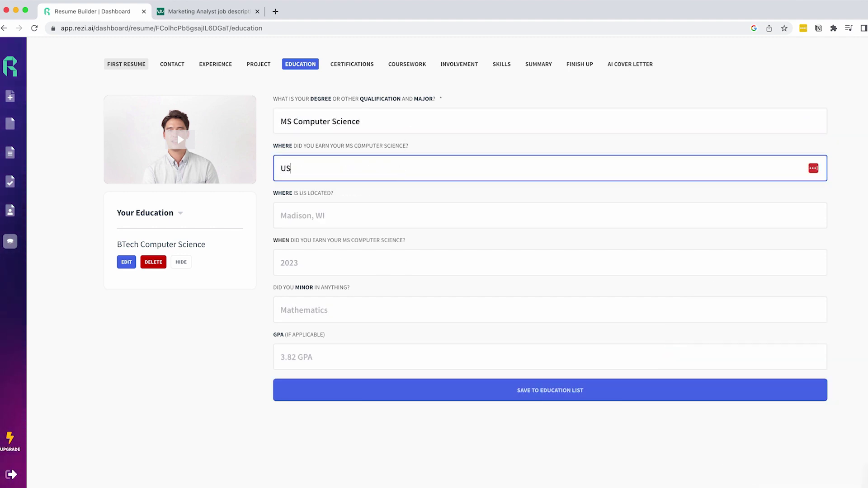
click(362, 219)
text(New Jersey)
click(310, 262)
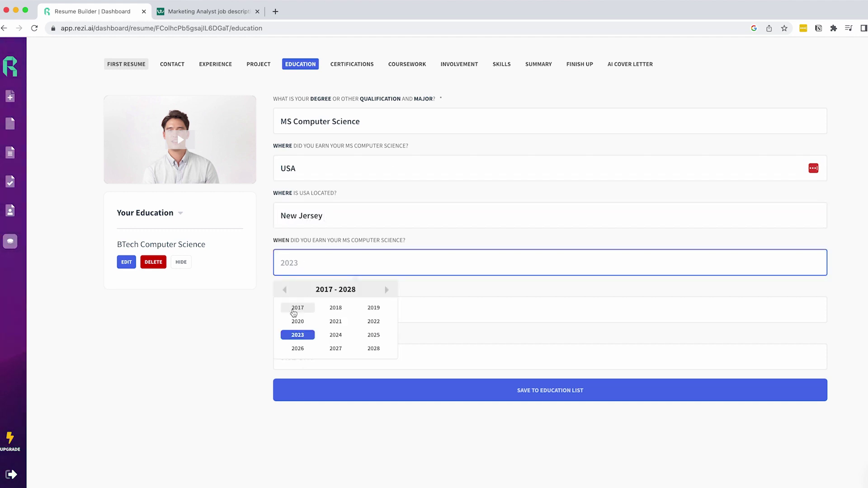
click(294, 306)
click(340, 311)
click(323, 357)
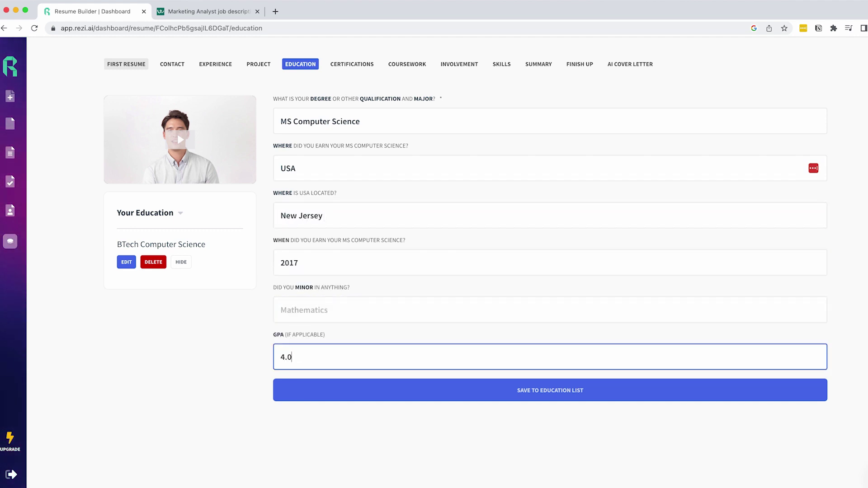
click(505, 387)
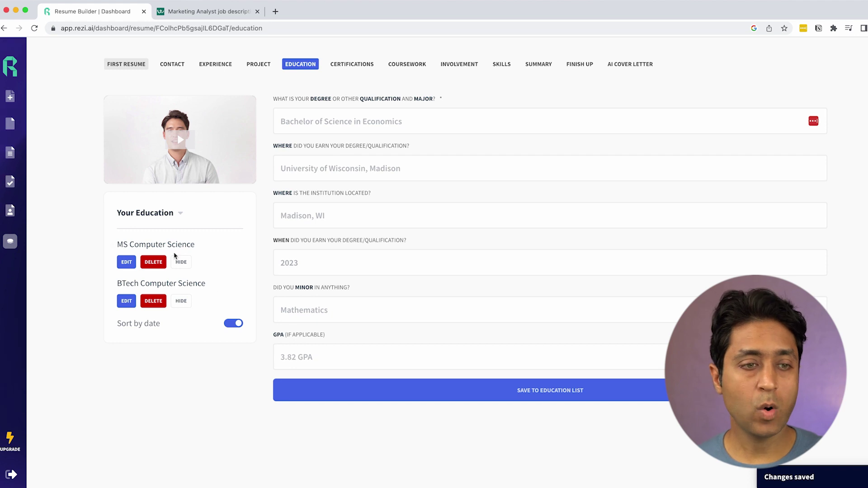
click(348, 64)
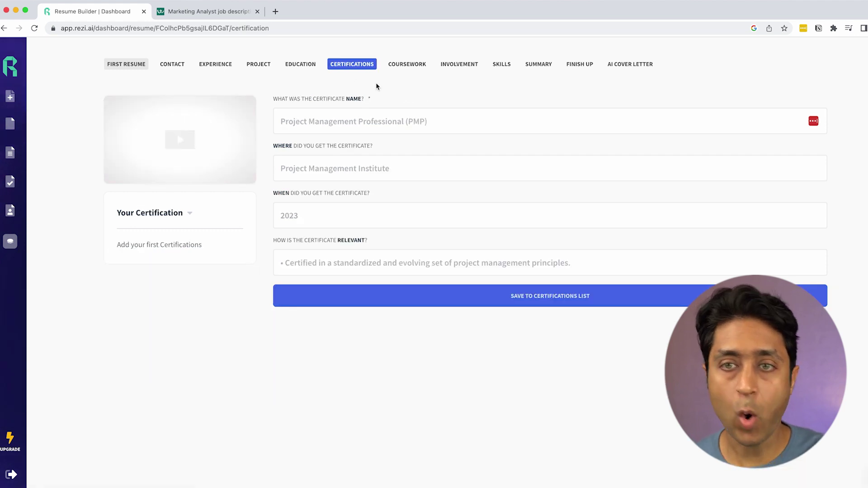
Step: Enter certification CFA Level 1, obtained in USA, 2018, relevant for Finance
click(486, 124)
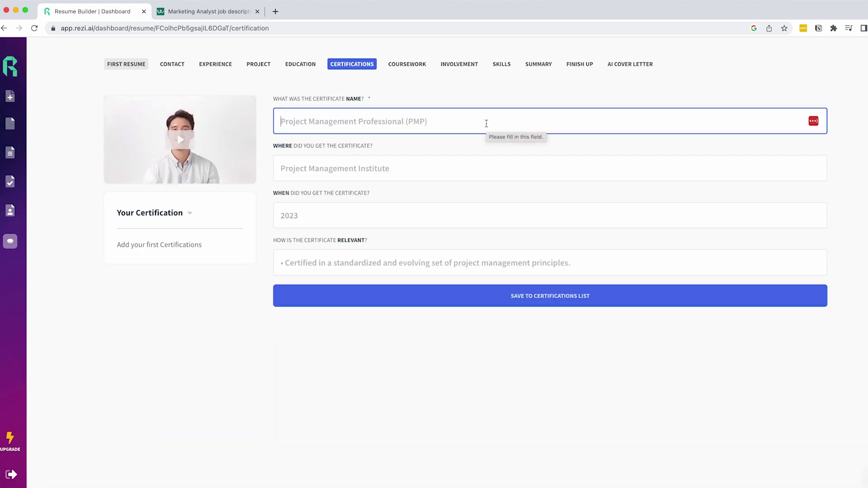
text(CFA Level 1)
click(397, 169)
text(USA)
click(349, 213)
click(335, 262)
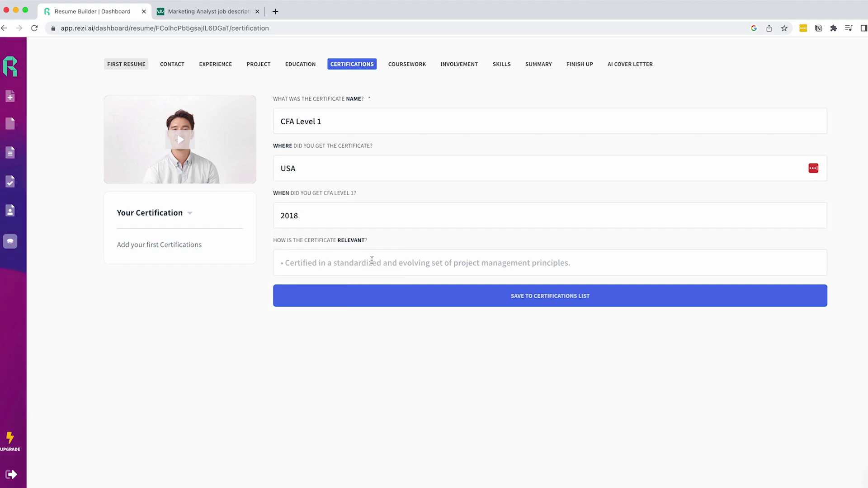
click(372, 260)
text(This is )
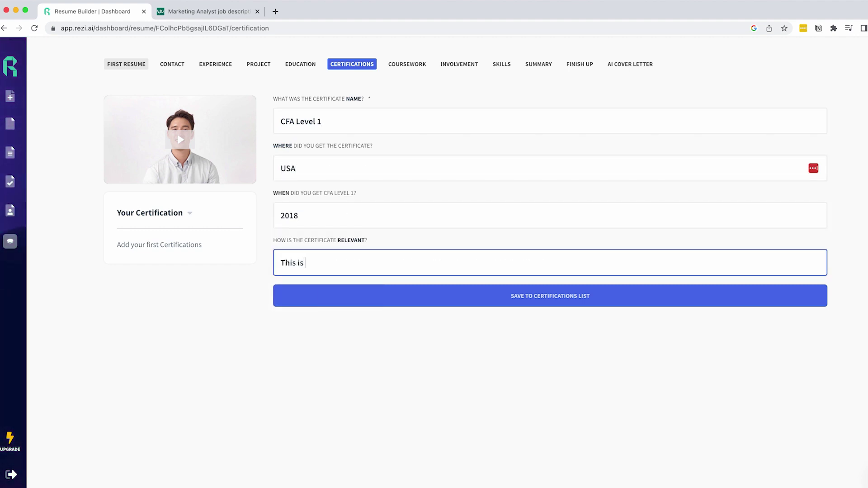
text(Relevant for my Finance & Mar)
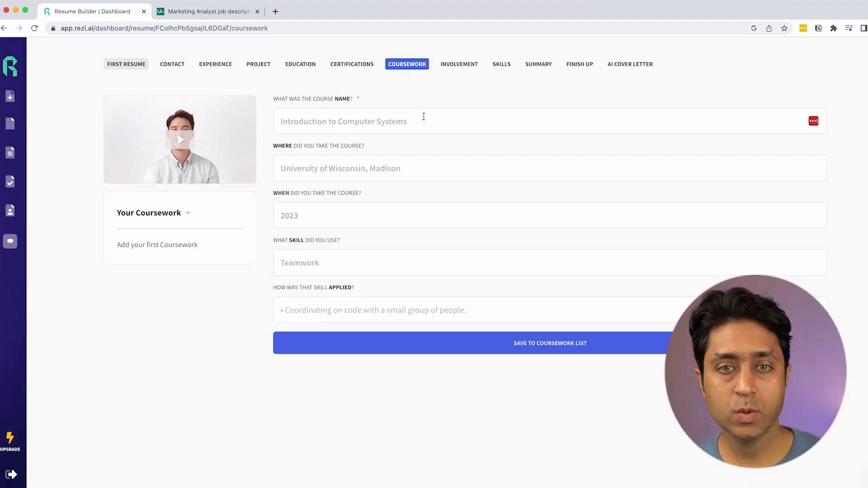
Step: Save Marketing Management coursework from Coursera, 2020, skill Marketing Projections applied in an internship
click(422, 119)
text(Marketin)
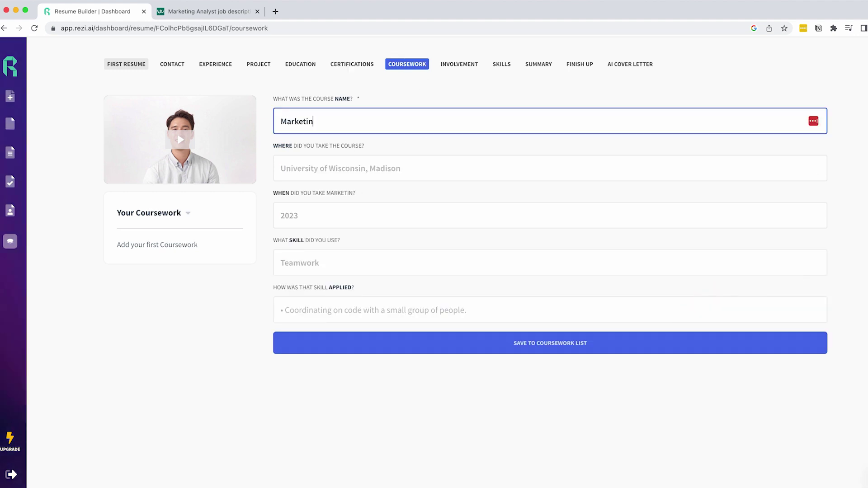
text(g Management)
key(Tab)
text(Coursera)
key(Tab)
text(2020)
key(Return)
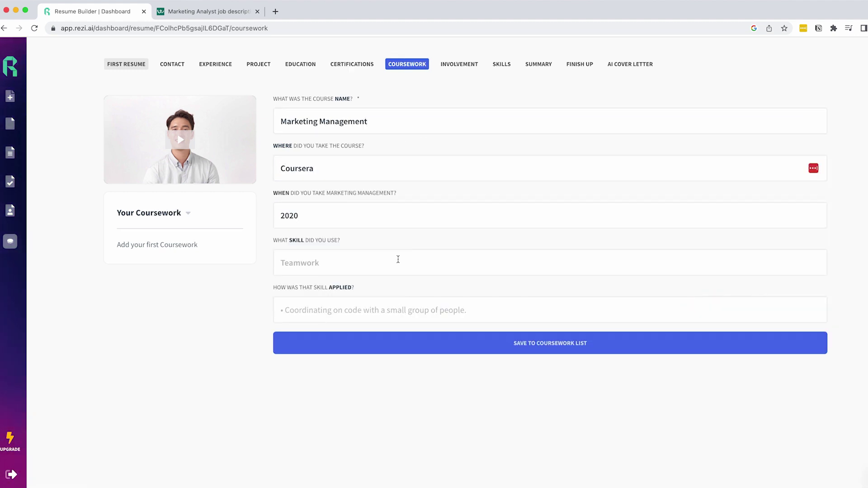
click(427, 266)
text(Marketing Projections)
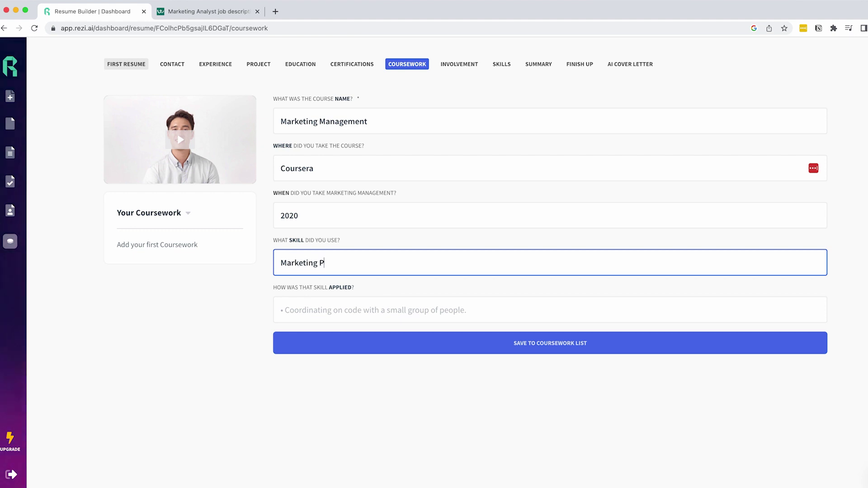
click(379, 309)
text(I applied that skill in m)
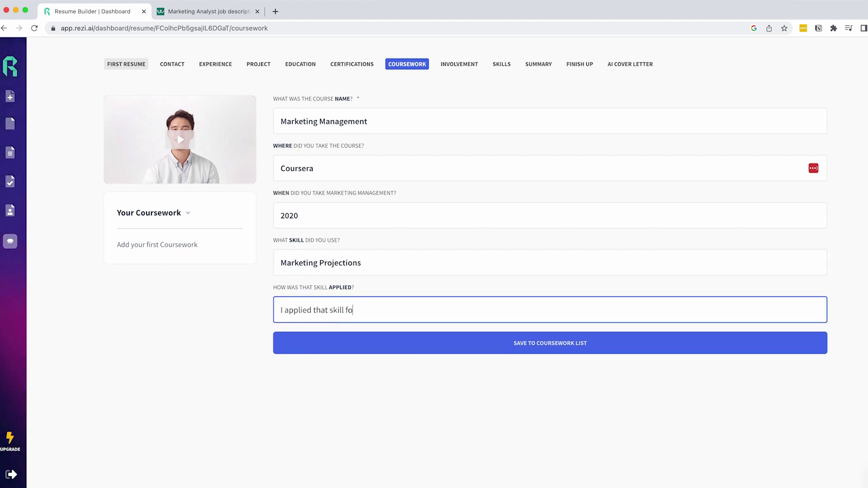
text(y internshi)
click(527, 343)
click(459, 64)
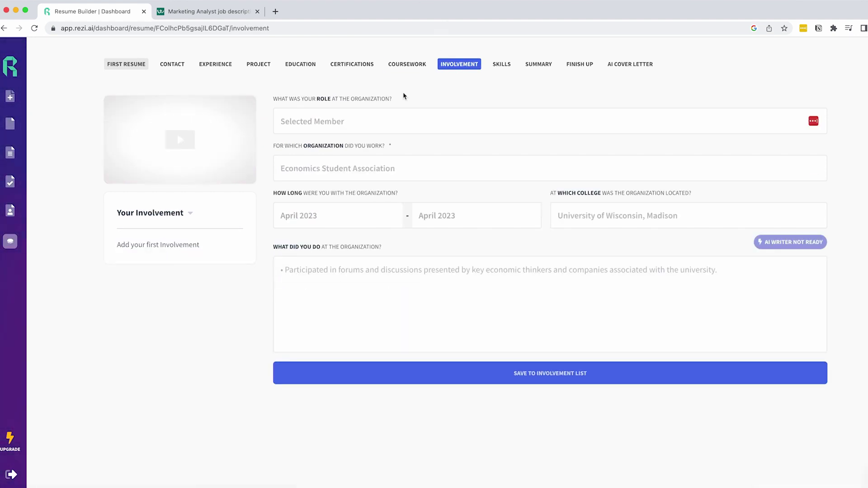
Step: Enter President at Economics Society, ABC University, February to December 2018
click(507, 122)
text(President)
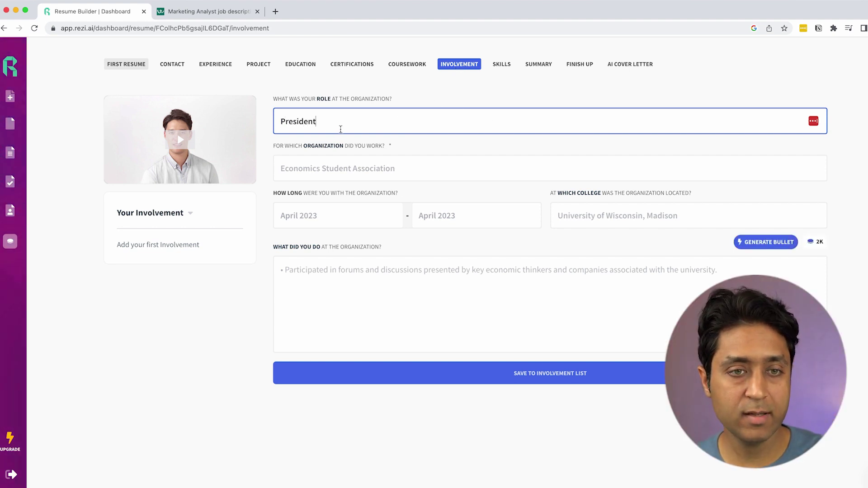
click(397, 169)
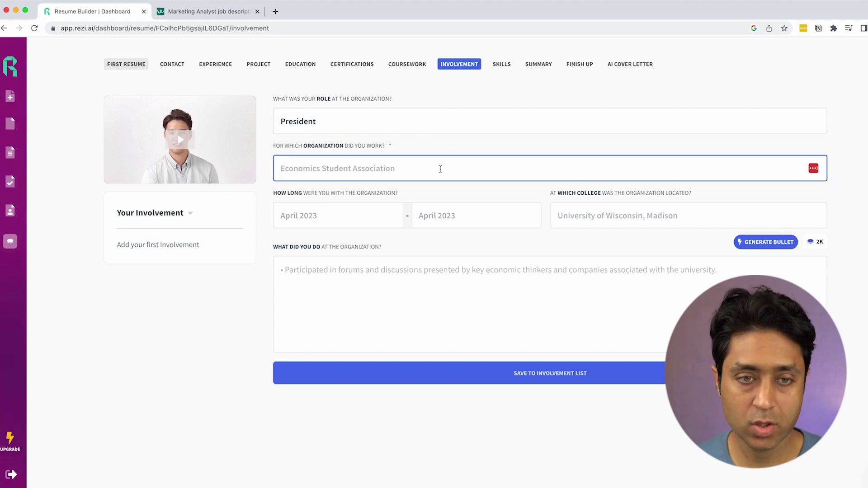
text(Economics Society)
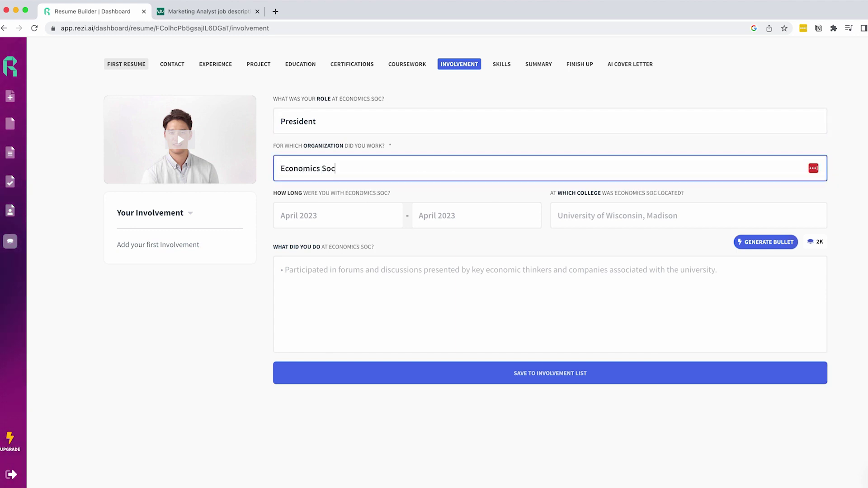
click(344, 215)
double_click(284, 243)
double_click(285, 244)
click(331, 261)
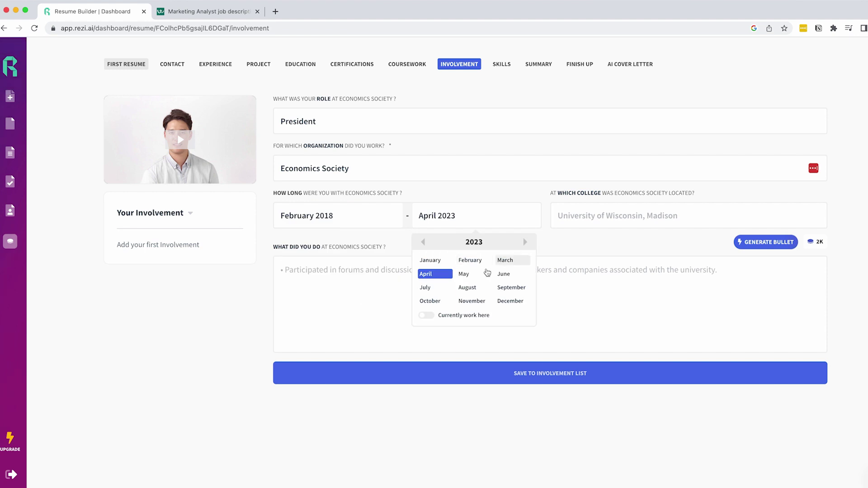
double_click(422, 243)
double_click(423, 242)
click(423, 242)
click(509, 301)
click(577, 217)
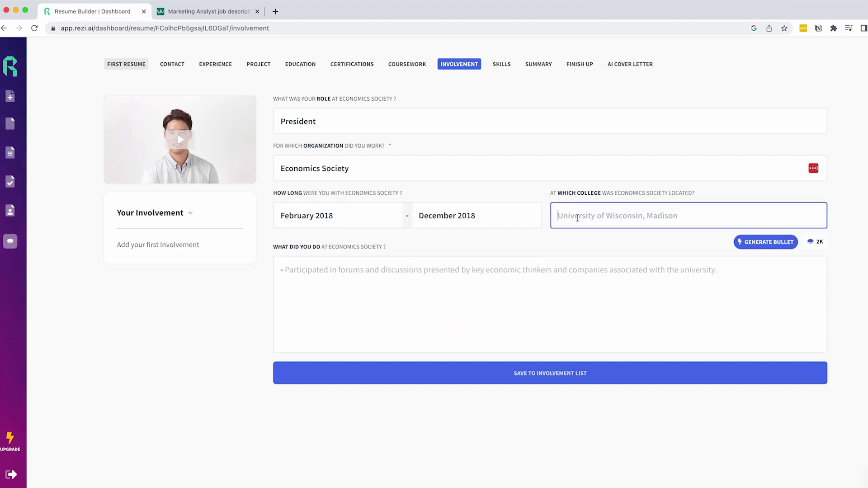
text(ABC University)
Step: Write two role bullets, 'Worked as a student…' and 'Organized with…', and save the involvement
click(381, 268)
click(766, 241)
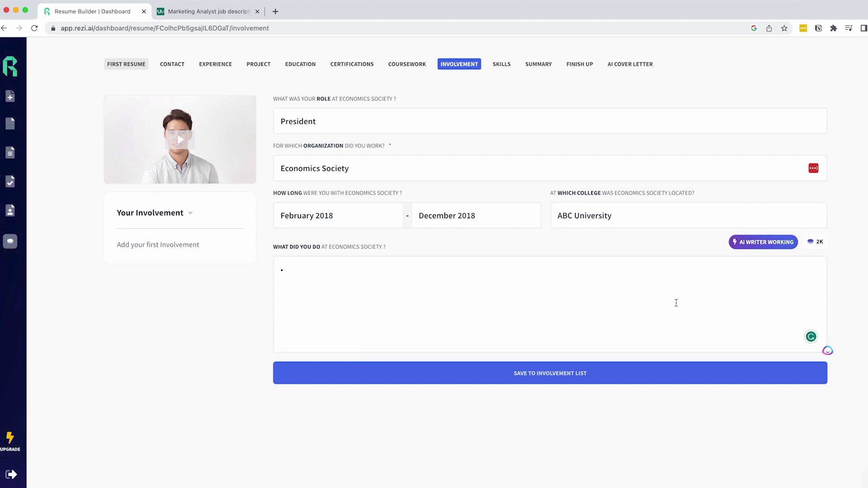
click(759, 242)
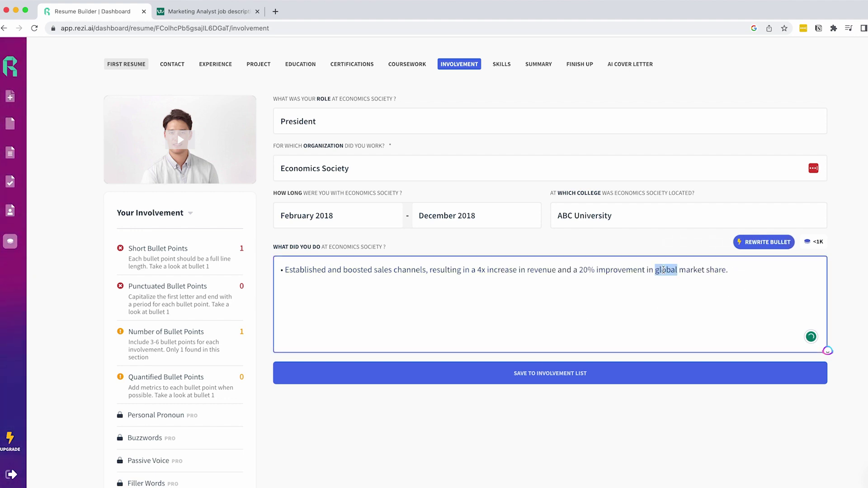
triple_click(651, 269)
text(Worked as a student)
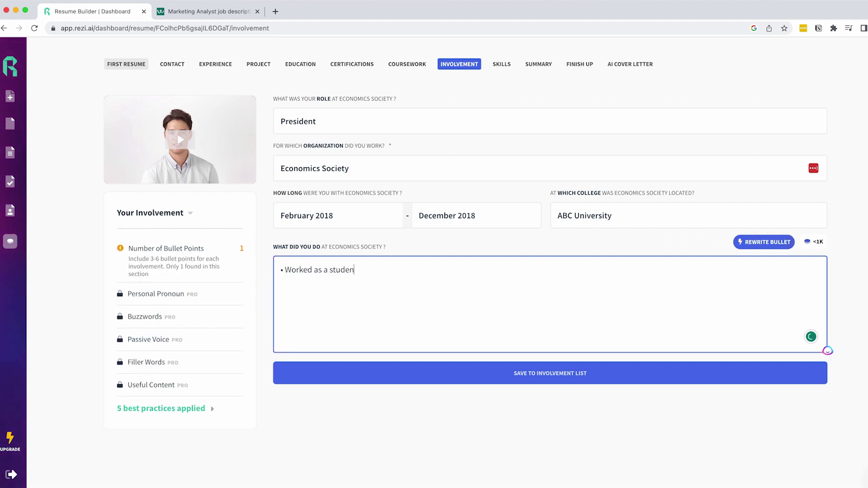
key(BackSpace)
key(BackSpace)
key(BackSpace)
key(BackSpace)
key(BackSpace)
key(BackSpace)
key(BackSpace)
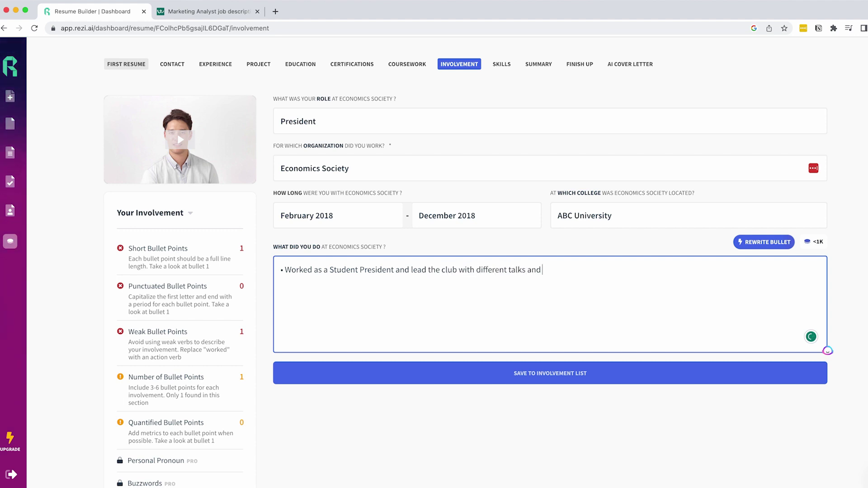
key(Return)
text(Organized Economic)
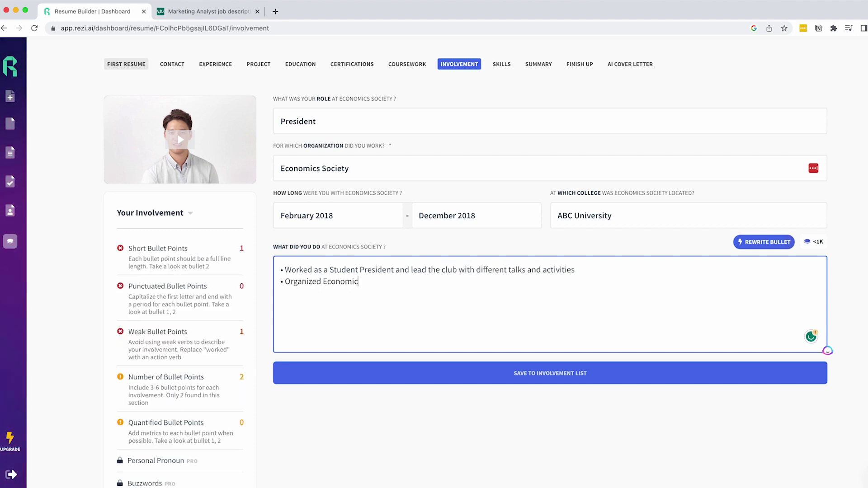
text(with 10 Top Employers)
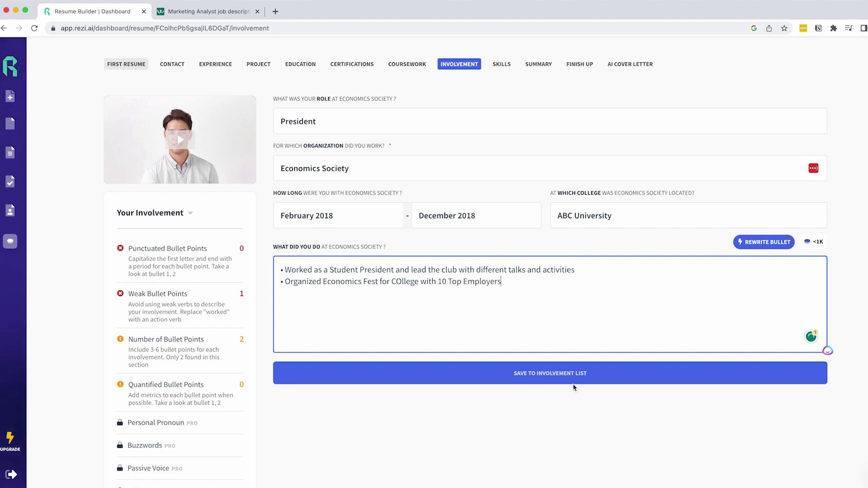
click(573, 383)
click(501, 63)
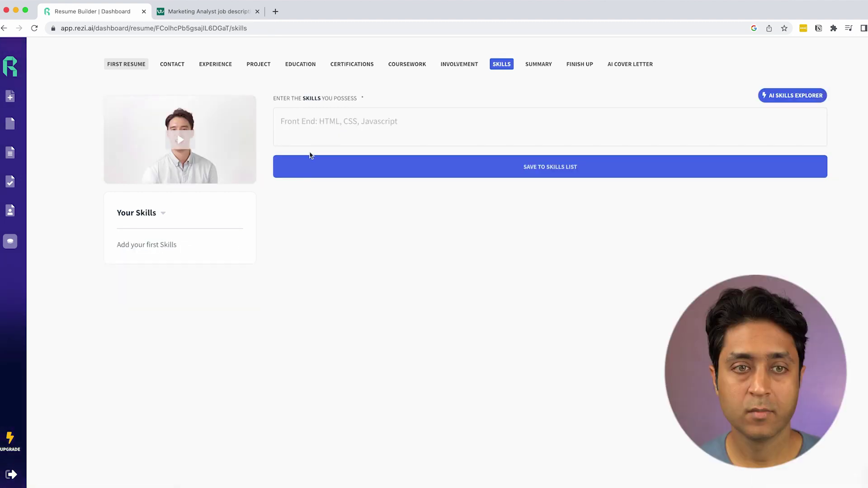
Step: Save the skills CFA, HTML and Digital Marketing to the skills list
click(412, 125)
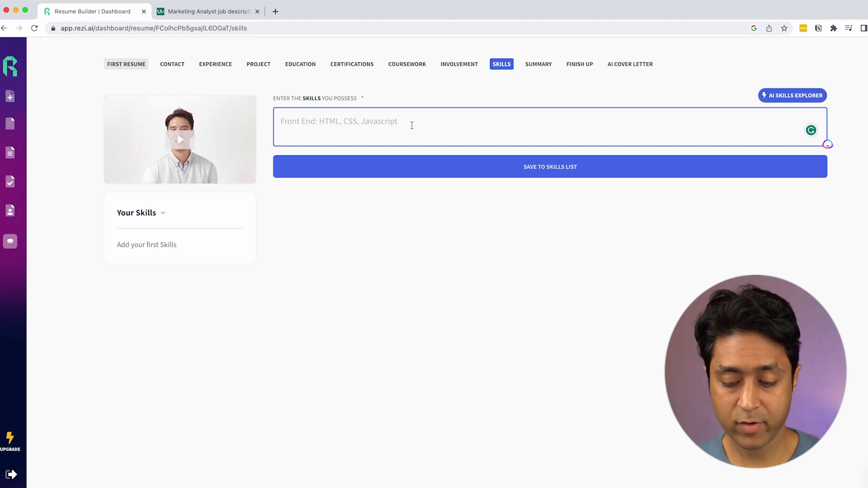
text(CFA, )
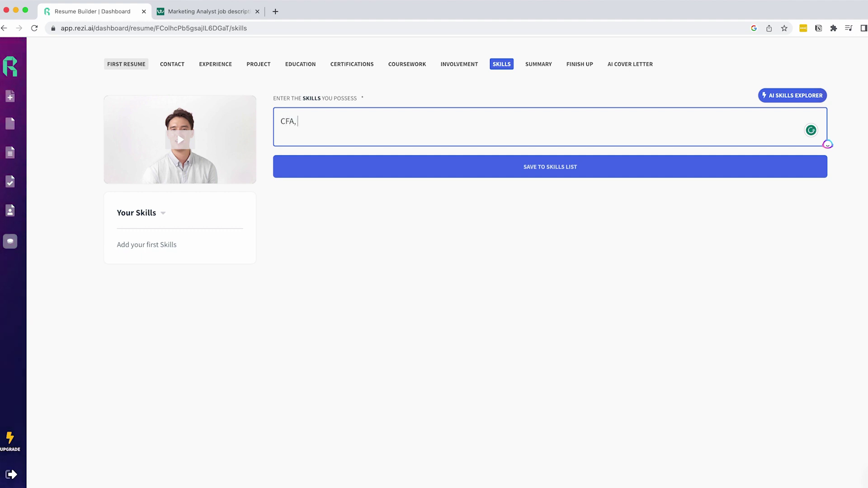
text(HTML, Digital Marketing)
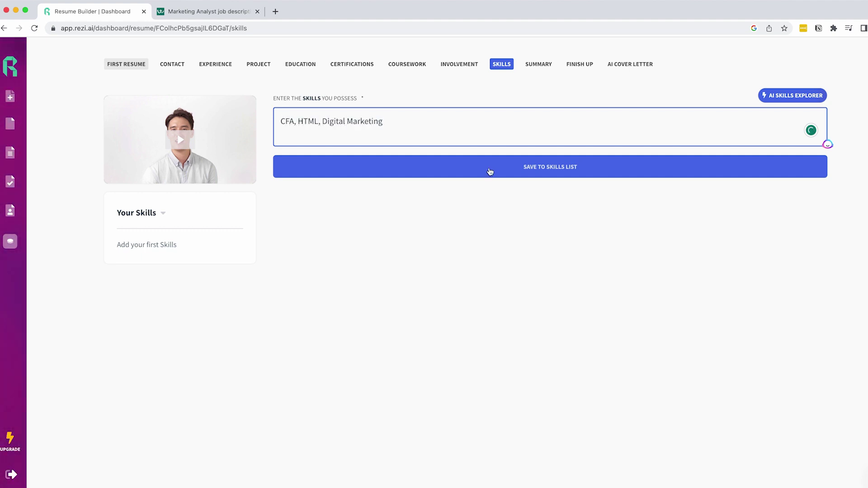
click(490, 171)
click(538, 64)
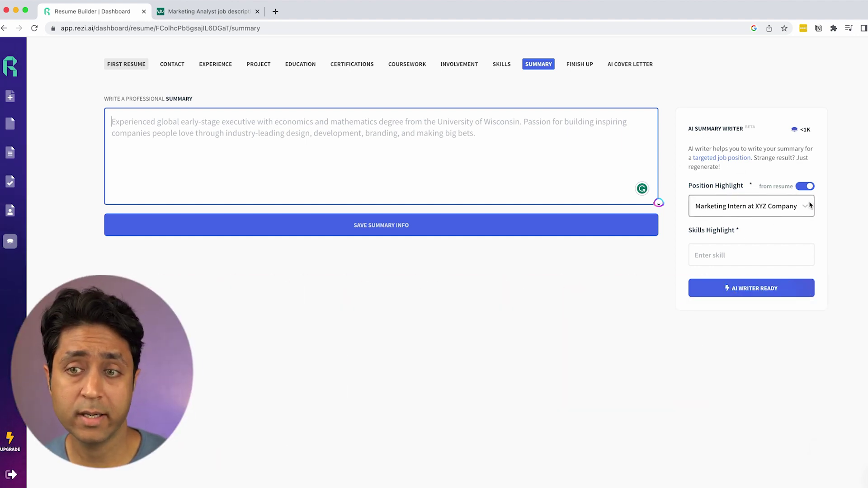
Step: Generate an AI summary highlighting Marketing research as the key skill
click(725, 254)
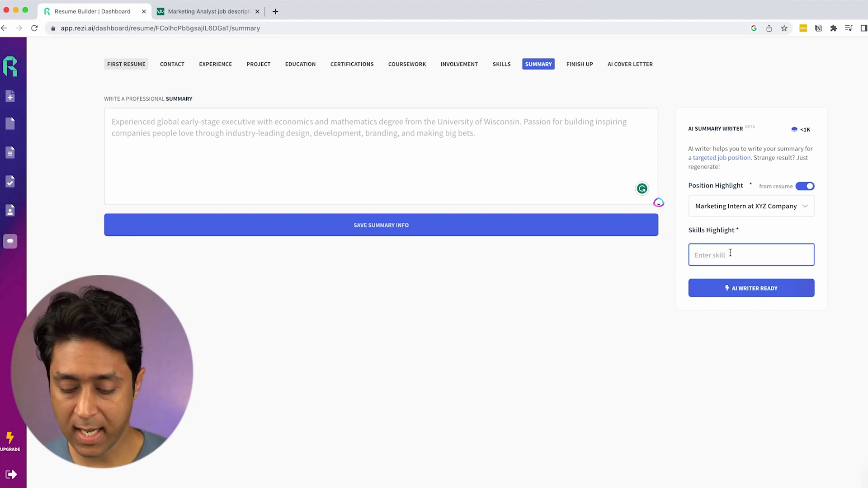
text(Marj)
text(eting)
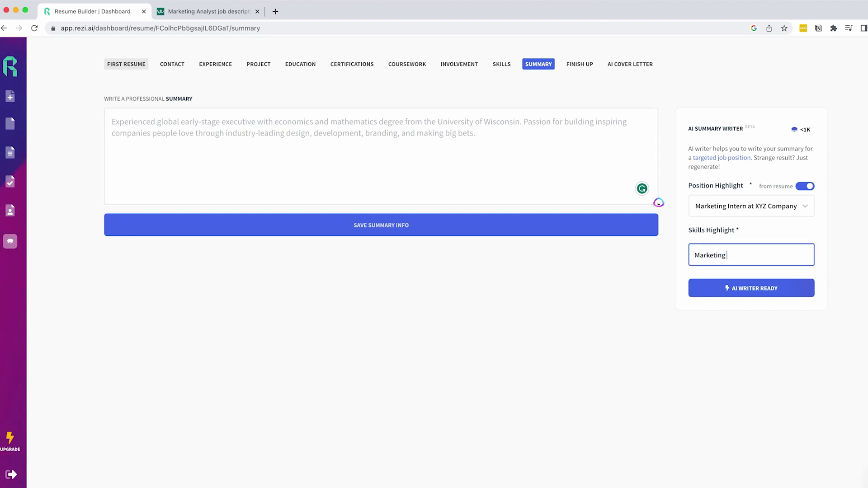
text( research)
key(Return)
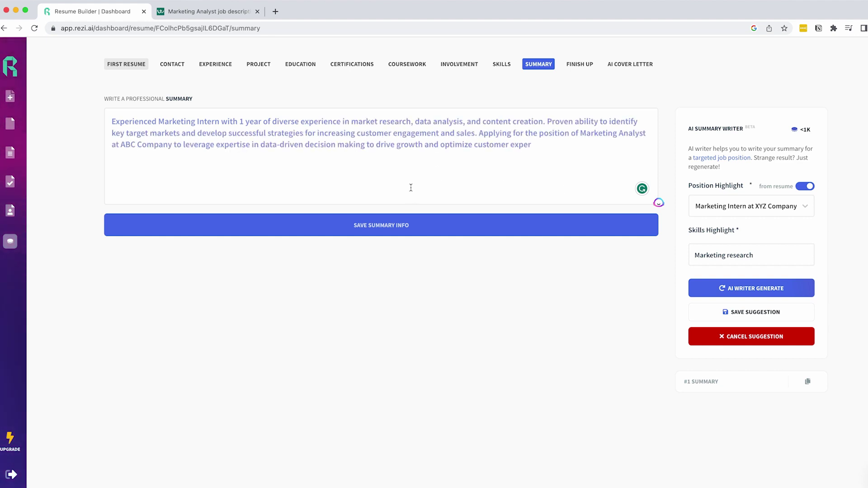
Step: Open the Finish Up preview, scoring 83, and scroll through all resume sections
click(380, 225)
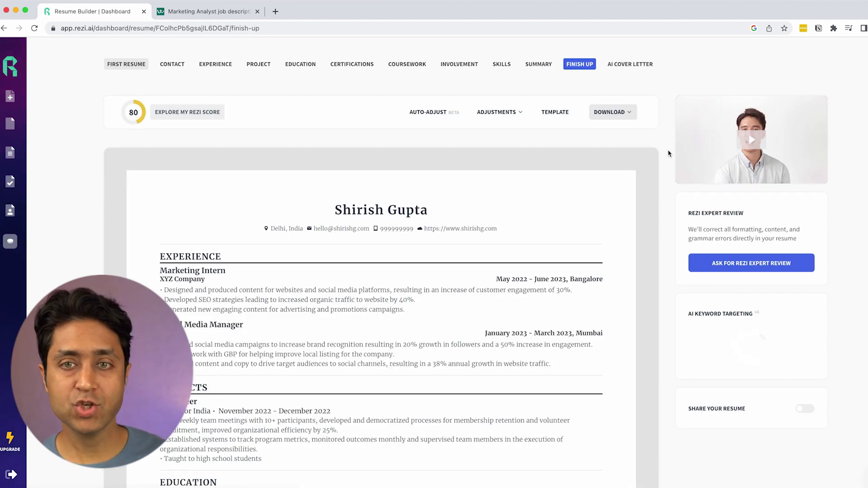
scroll(667, 153, down, 5)
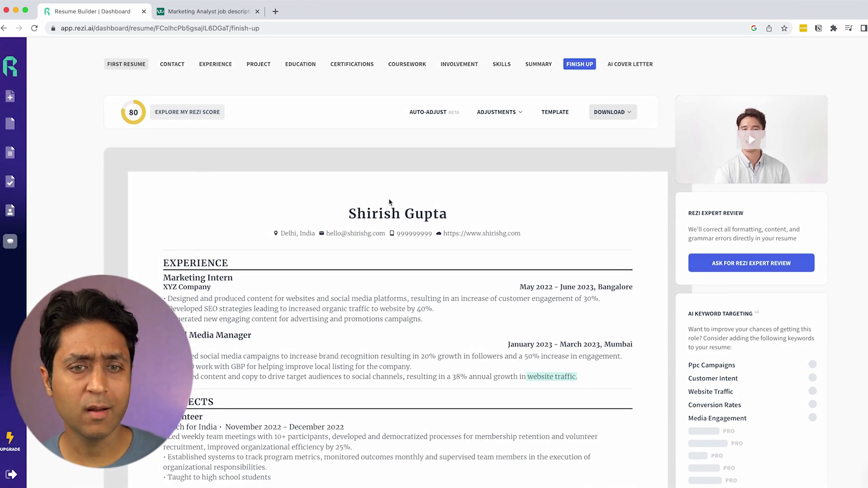
scroll(389, 202, down, 2)
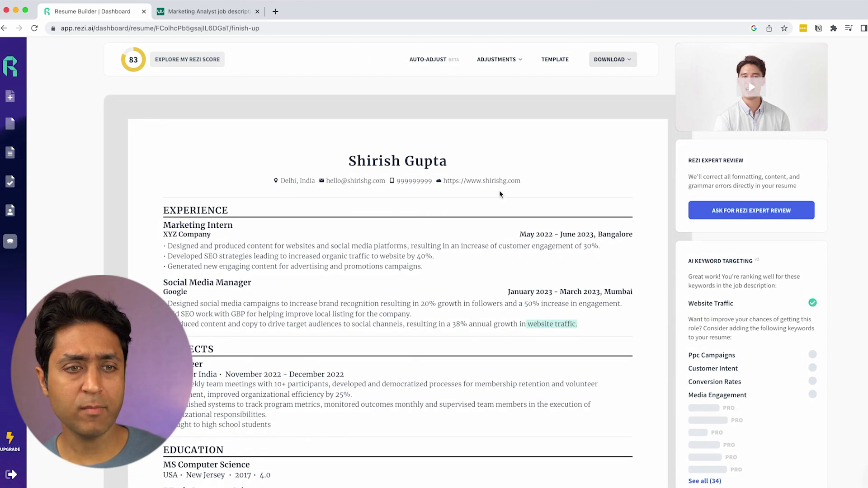
scroll(499, 194, down, 4)
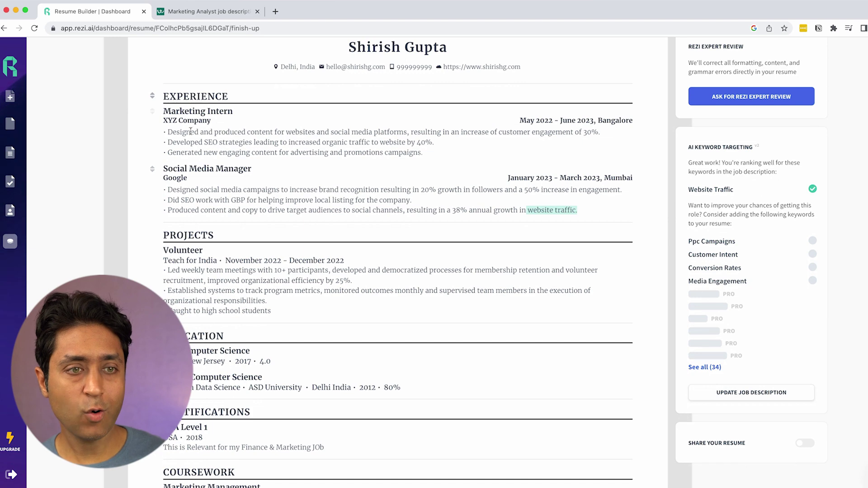
scroll(353, 184, down, 8)
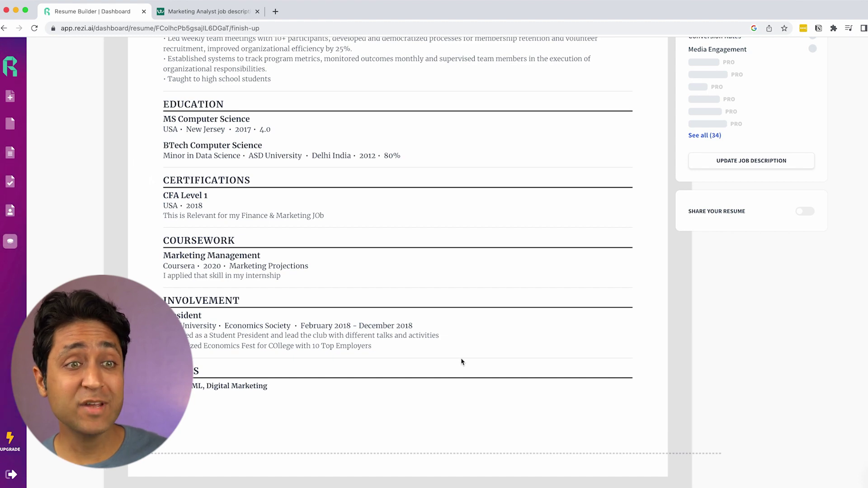
scroll(462, 361, up, 13)
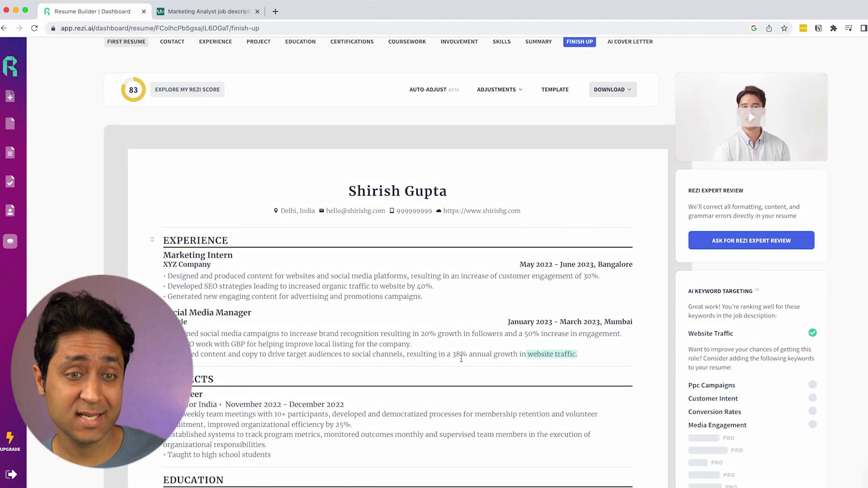
scroll(461, 358, up, 1)
scroll(452, 355, down, 5)
scroll(434, 348, up, 5)
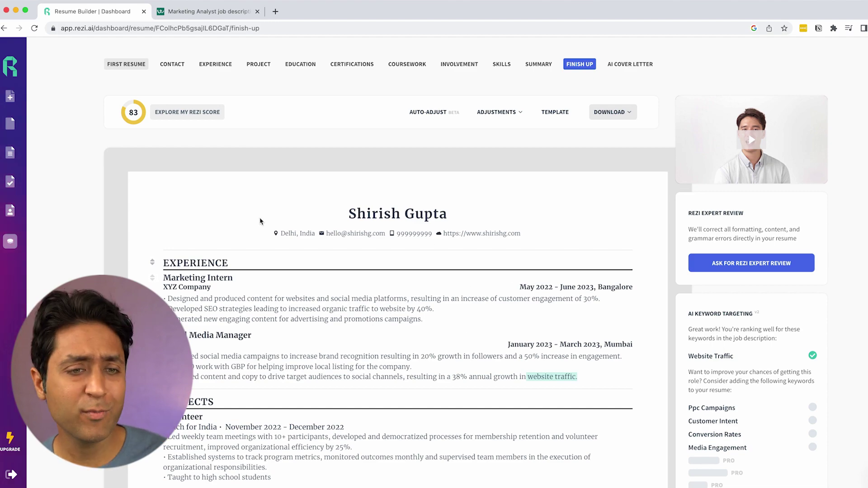
scroll(551, 228, down, 14)
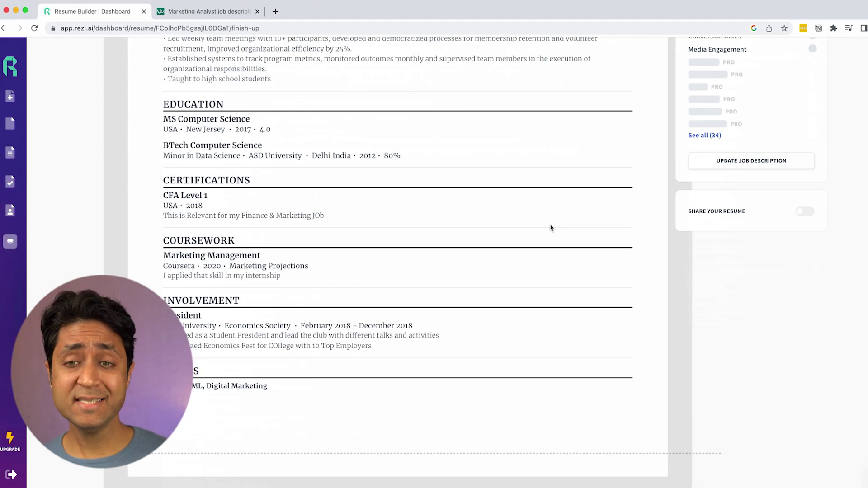
scroll(551, 227, up, 14)
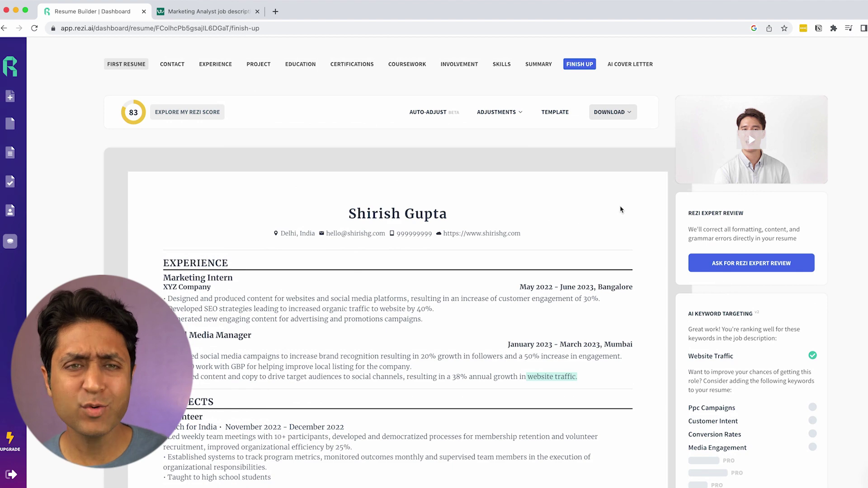